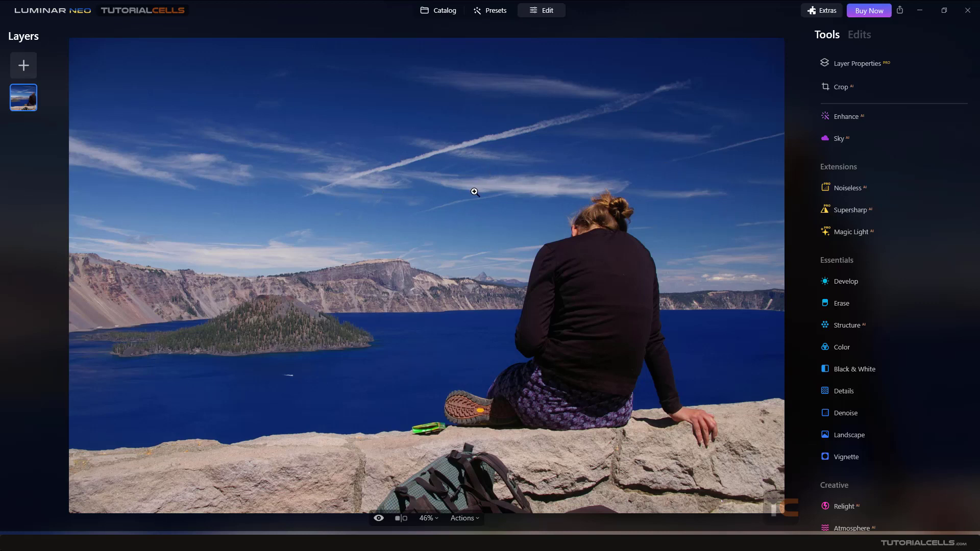
- Browse the Sunset skies in the Sky AI tool and replace the photo's sky with the suggested Blue Sky 5
{"action": "left_click", "coordinate": [853, 147]}
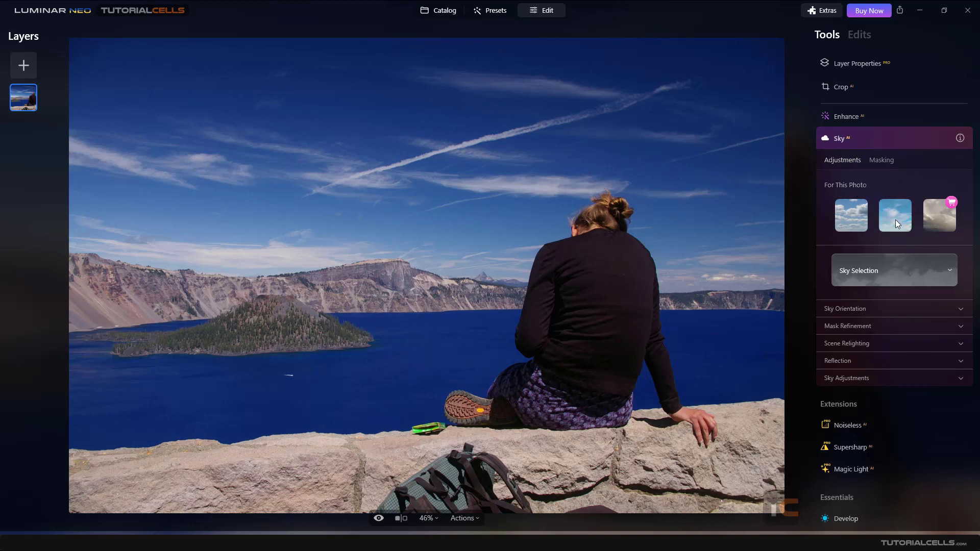
{"action": "left_click", "coordinate": [895, 273]}
{"action": "left_click", "coordinate": [895, 299]}
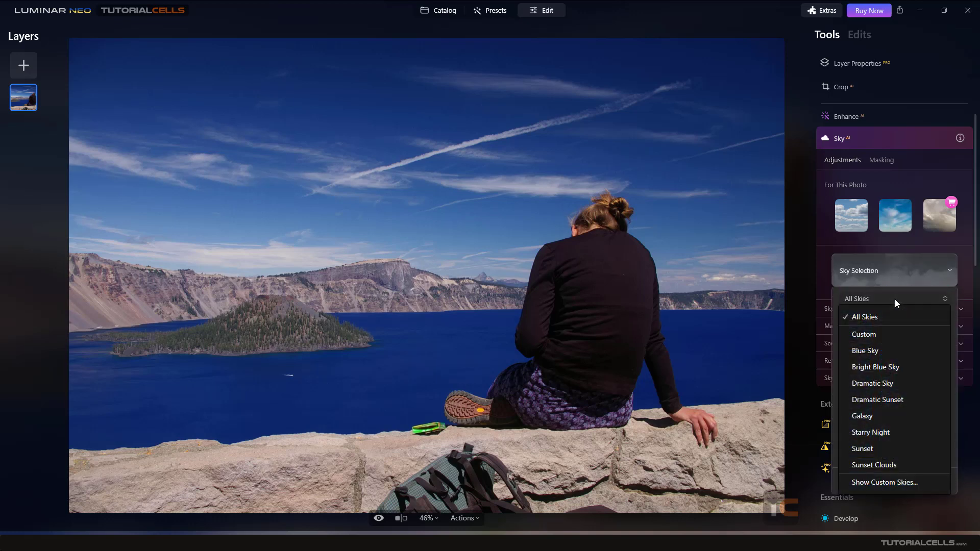
{"action": "left_click", "coordinate": [889, 449]}
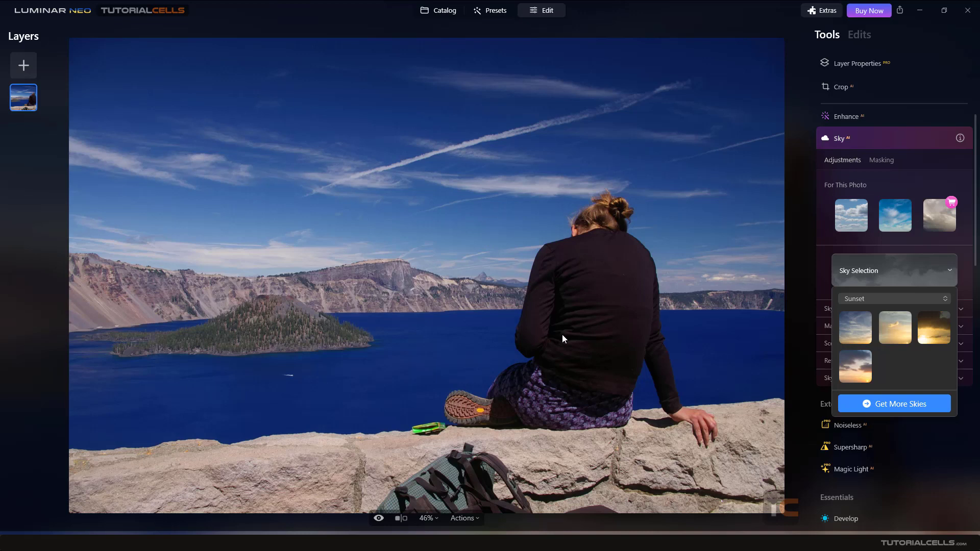
{"action": "left_click", "coordinate": [886, 220]}
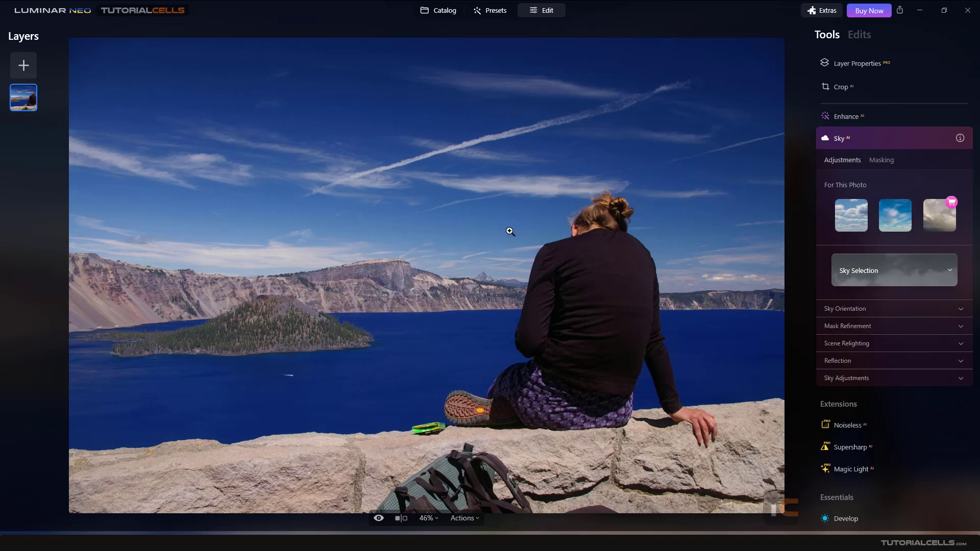
{"action": "left_click", "coordinate": [892, 216]}
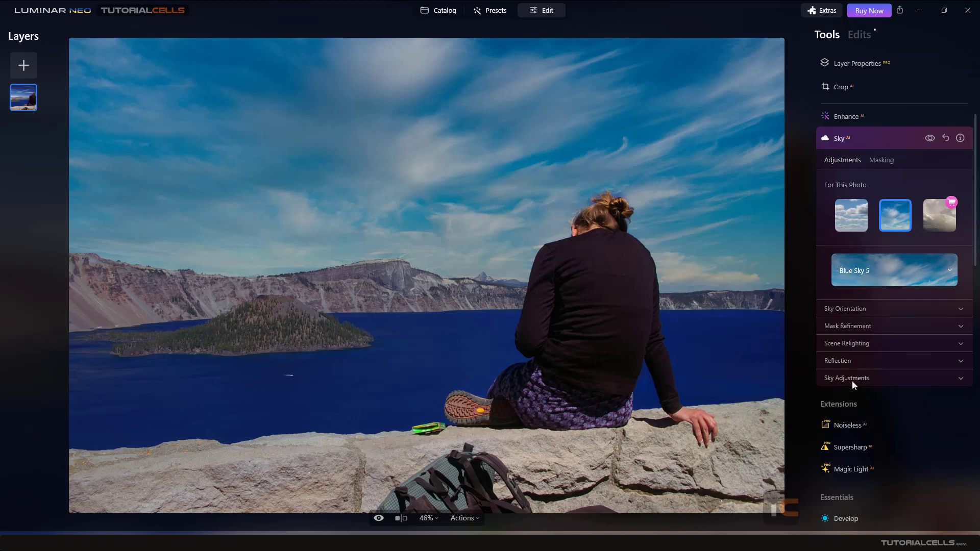
- Set the sky orientation to Horizon Position -18, Vertical Position 8 and Horizontal Position 2
{"action": "left_click", "coordinate": [880, 162]}
{"action": "left_click", "coordinate": [843, 161]}
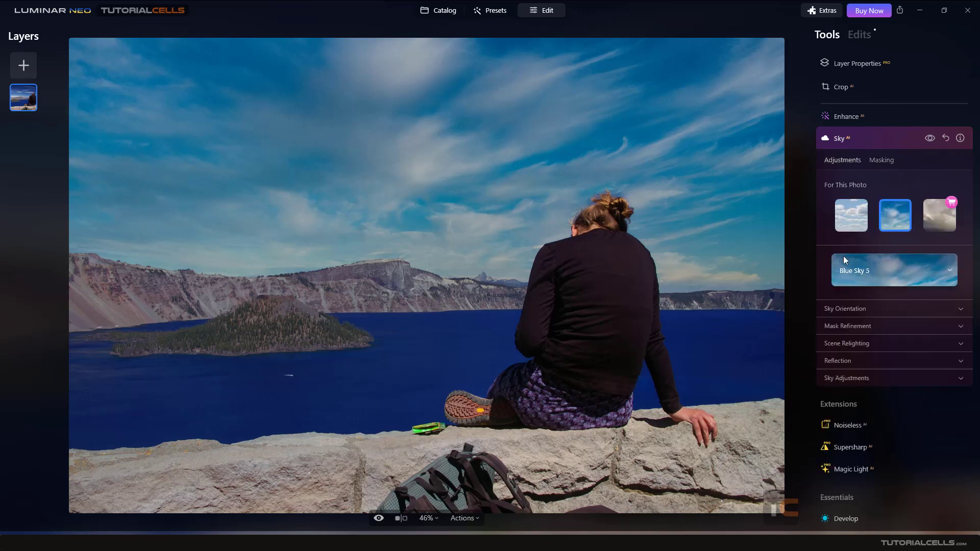
{"action": "left_click", "coordinate": [841, 309]}
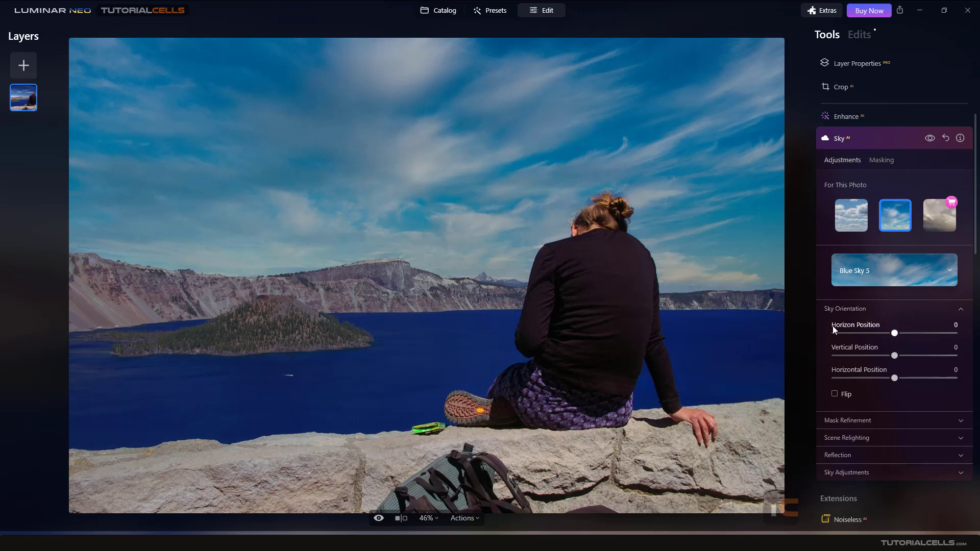
{"action": "left_click_drag", "start_coordinate": [894, 336], "coordinate": [921, 334]}
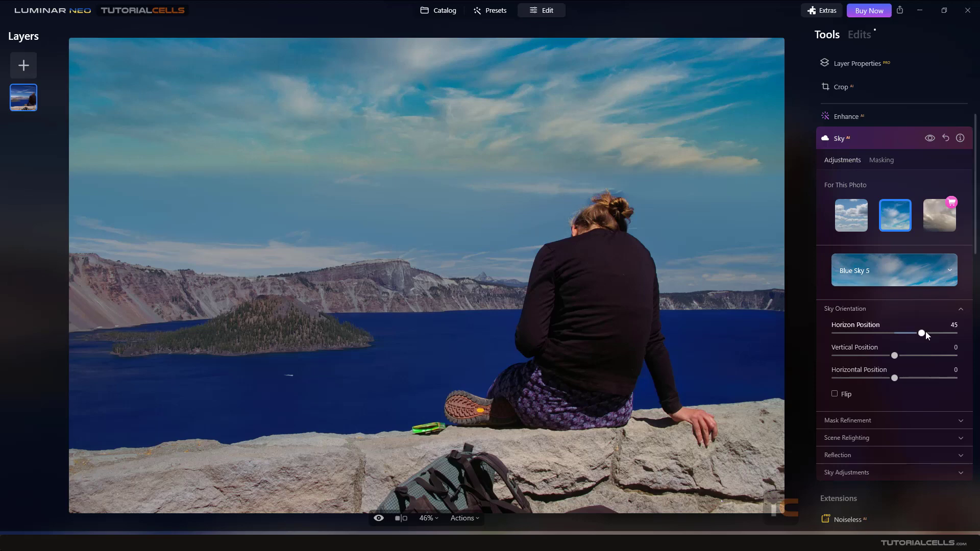
{"action": "left_click_drag", "start_coordinate": [922, 333], "coordinate": [899, 354]}
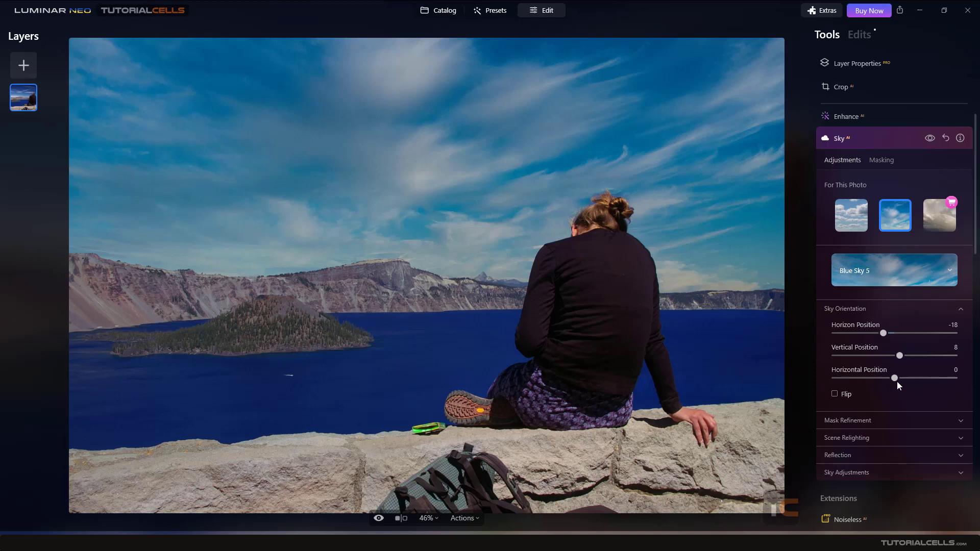
{"action": "mouse_move", "coordinate": [895, 378]}
{"action": "left_mouse_down"}
{"action": "mouse_move", "coordinate": [918, 383]}
{"action": "mouse_move", "coordinate": [868, 372]}
{"action": "mouse_move", "coordinate": [914, 382]}
{"action": "mouse_move", "coordinate": [897, 377]}
{"action": "left_mouse_up"}
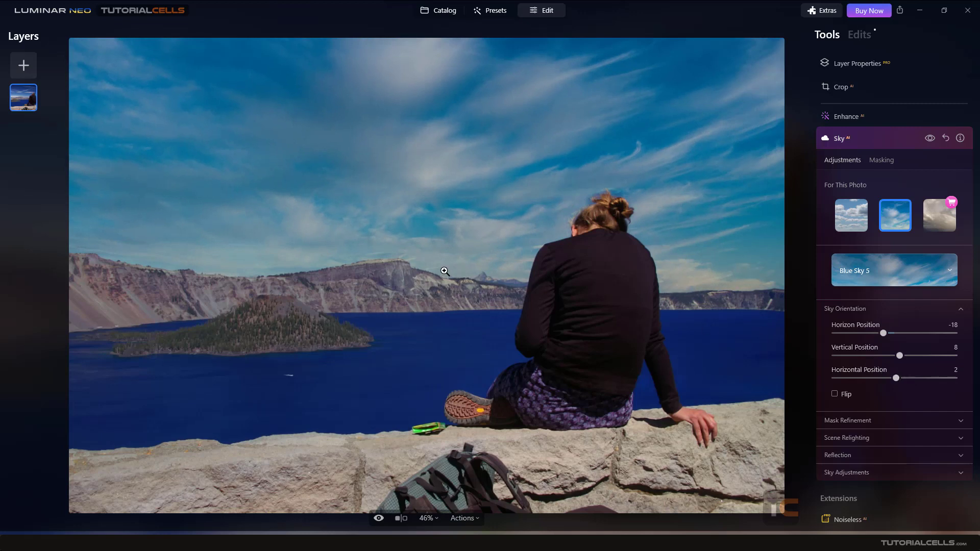
- Try flipping the replacement sky, turn the flip back off and close the orientation settings
{"action": "left_click", "coordinate": [843, 395]}
{"action": "left_click", "coordinate": [843, 394]}
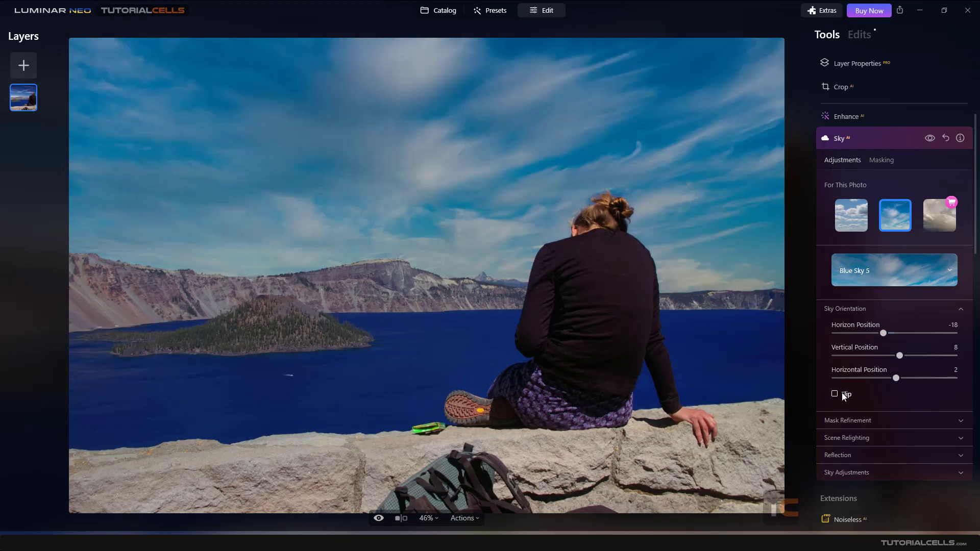
{"action": "left_click", "coordinate": [842, 310]}
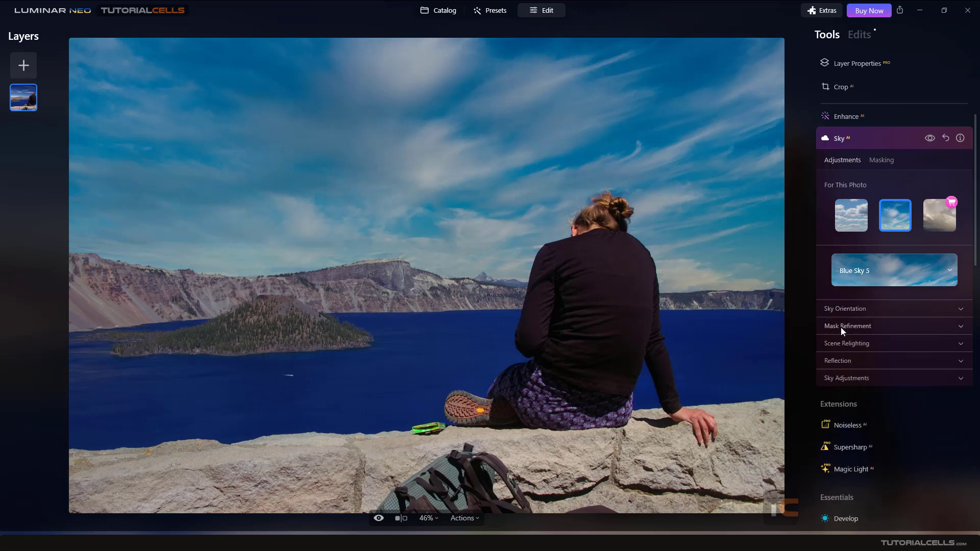
- Try Global mask refinement values between low and 100, inspecting the sky edges around the woman's hair and the mountains
{"action": "left_click", "coordinate": [841, 327]}
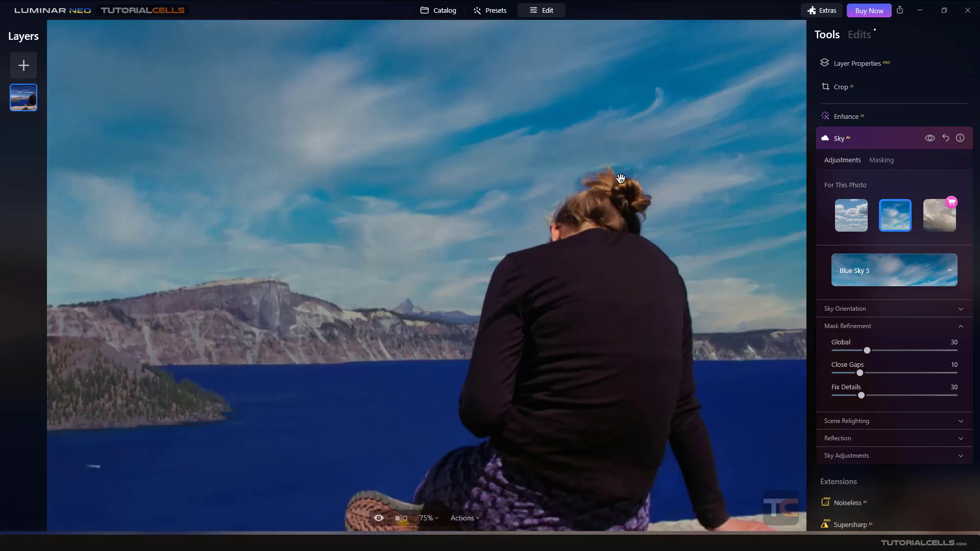
{"action": "left_click", "coordinate": [608, 204]}
{"action": "scroll", "coordinate": [508, 231], "scroll_direction": "down", "scroll_amount": 2}
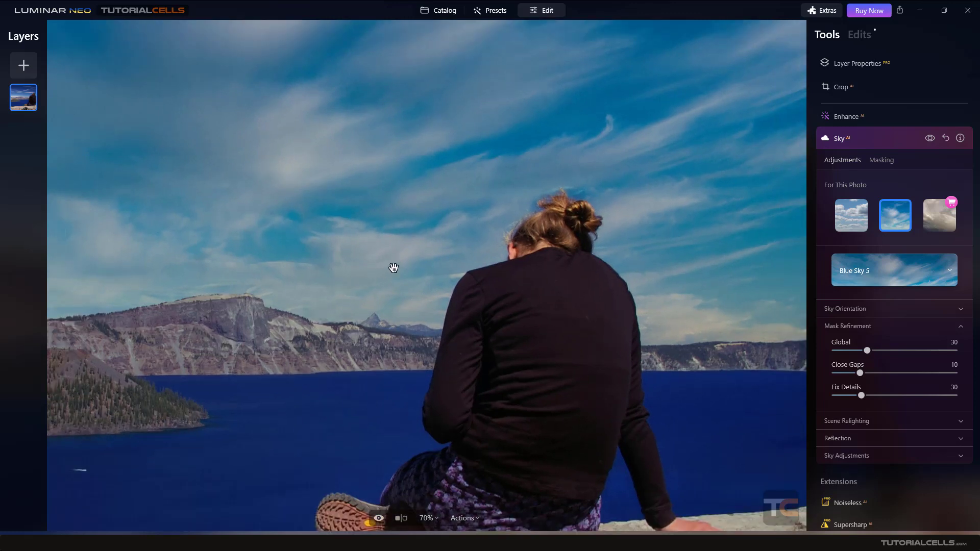
{"action": "scroll", "coordinate": [409, 273], "scroll_direction": "up", "scroll_amount": 1}
{"action": "scroll", "coordinate": [408, 273], "scroll_direction": "up", "scroll_amount": 1}
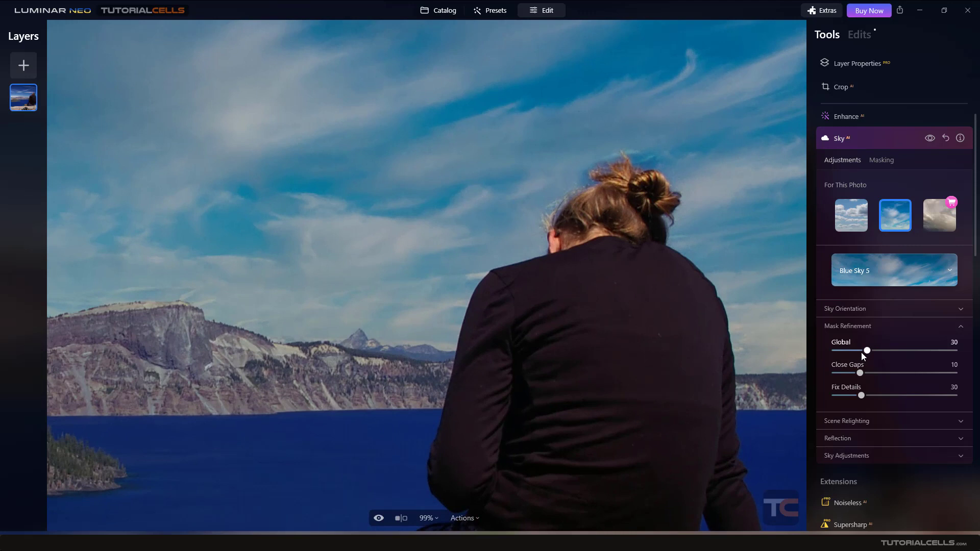
{"action": "left_click_drag", "start_coordinate": [866, 352], "coordinate": [930, 354]}
{"action": "scroll", "coordinate": [209, 344], "scroll_direction": "up", "scroll_amount": 5}
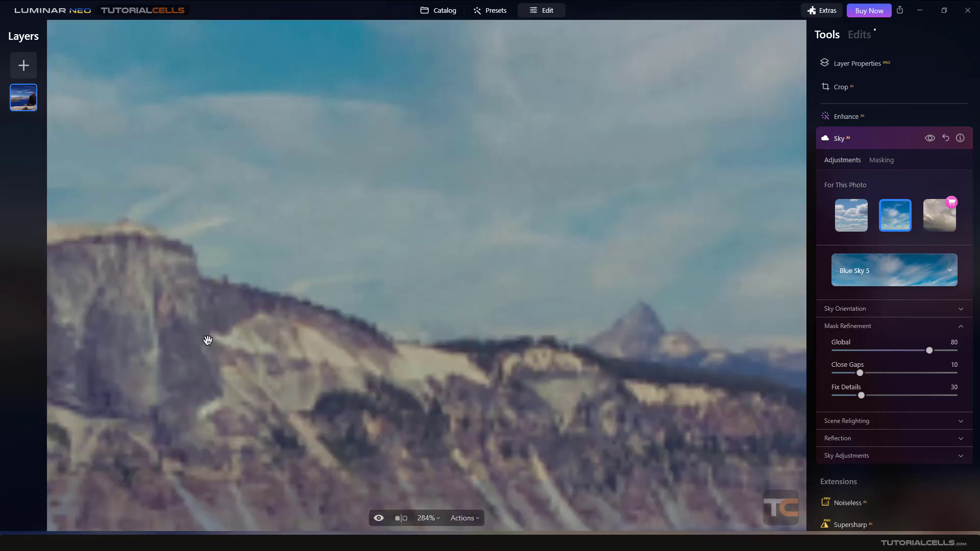
{"action": "scroll", "coordinate": [262, 322], "scroll_direction": "down", "scroll_amount": 3}
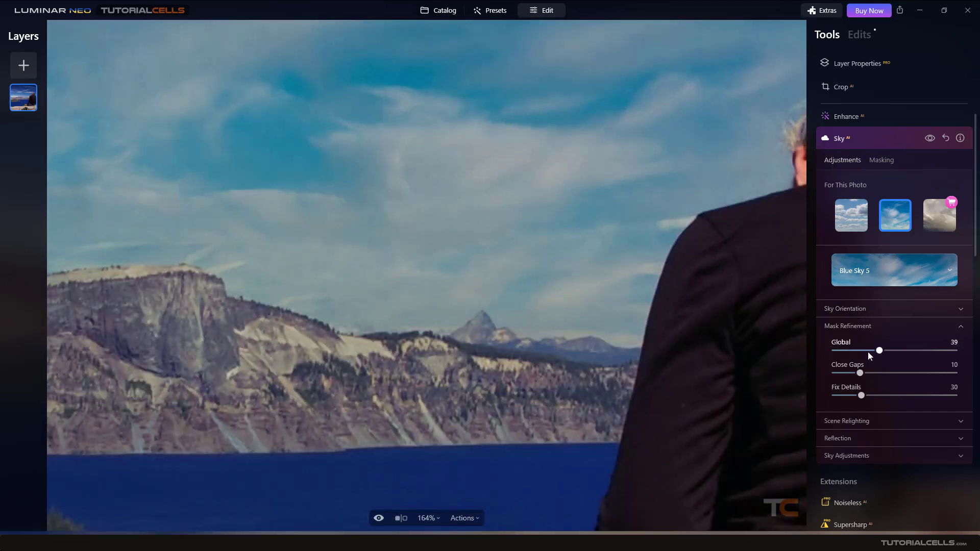
{"action": "left_click_drag", "start_coordinate": [845, 351], "coordinate": [835, 351]}
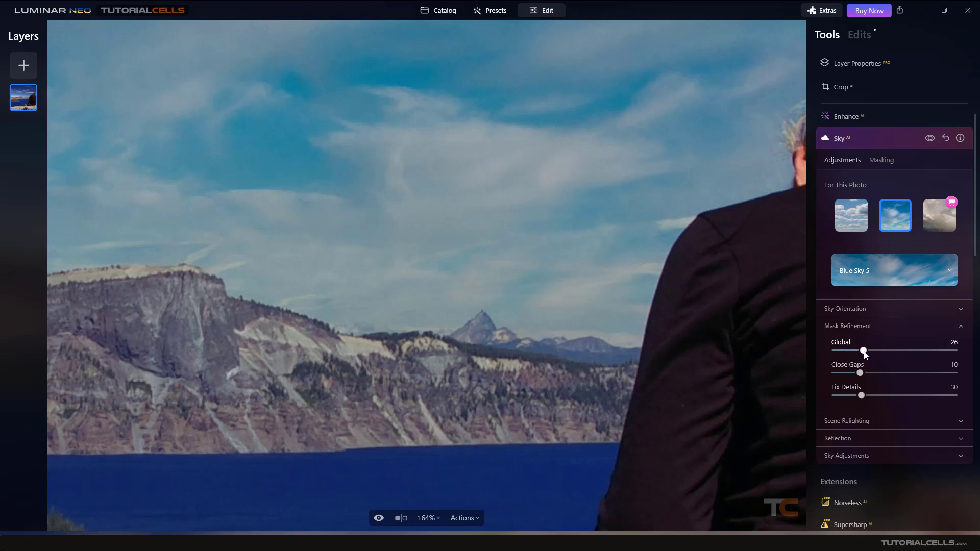
{"action": "left_click_drag", "start_coordinate": [911, 352], "coordinate": [915, 352]}
{"action": "left_click", "coordinate": [209, 293]}
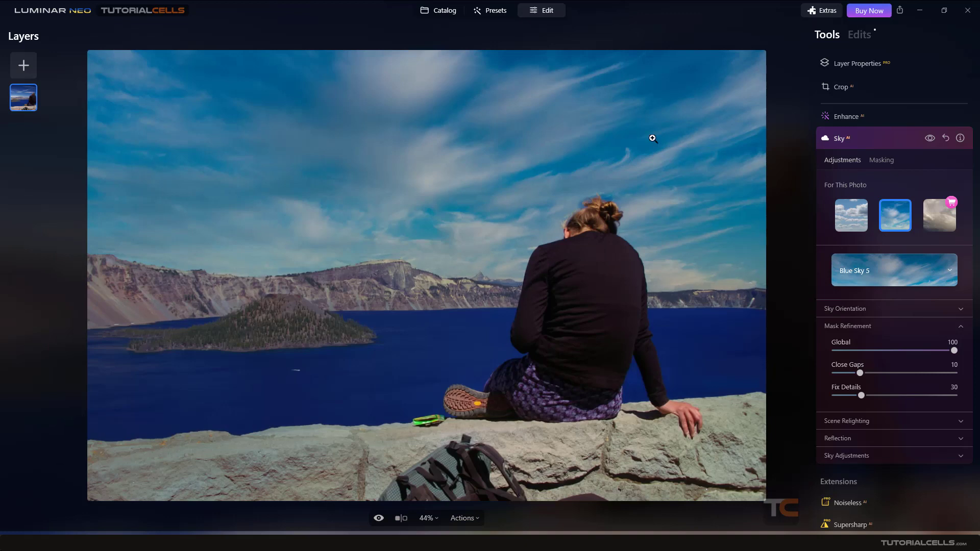
- Reset the Global mask refinement to its default and set it to 71
{"action": "double_click", "coordinate": [948, 355]}
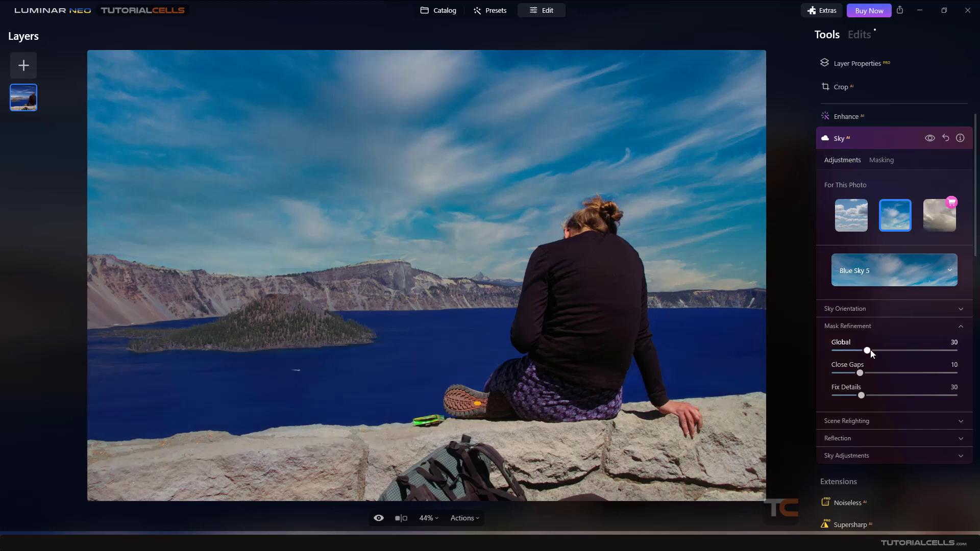
{"action": "left_click_drag", "start_coordinate": [867, 350], "coordinate": [882, 352]}
{"action": "left_click", "coordinate": [919, 351]}
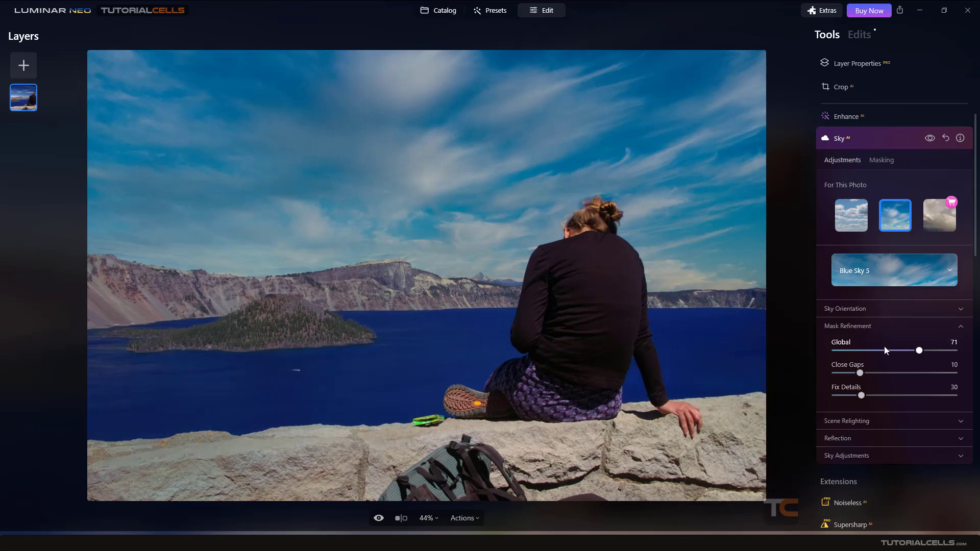
- Refine the sky mask around the woman and mountains with Close Gaps at 2 and Fix Details at 82
{"action": "scroll", "coordinate": [571, 279], "scroll_direction": "up", "scroll_amount": 3}
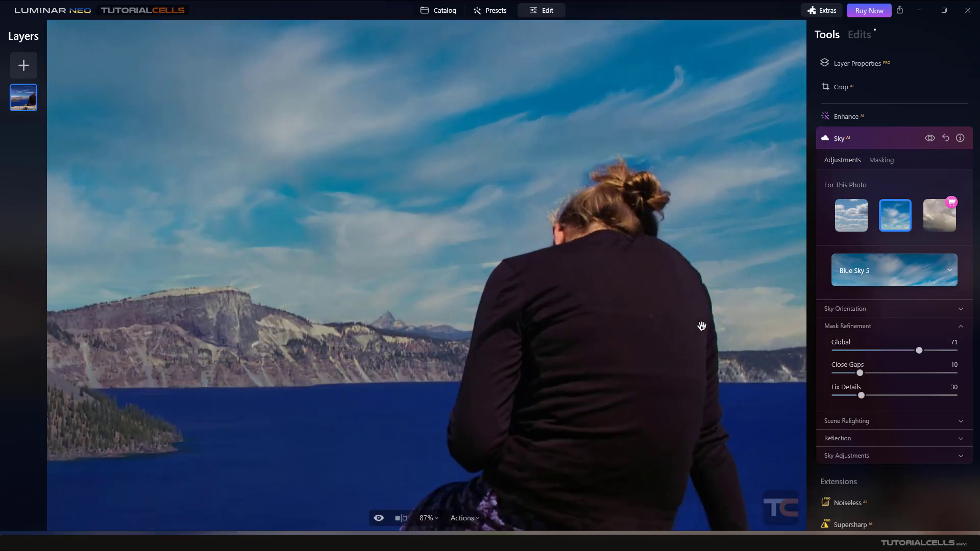
{"action": "left_click_drag", "start_coordinate": [857, 374], "coordinate": [837, 374]}
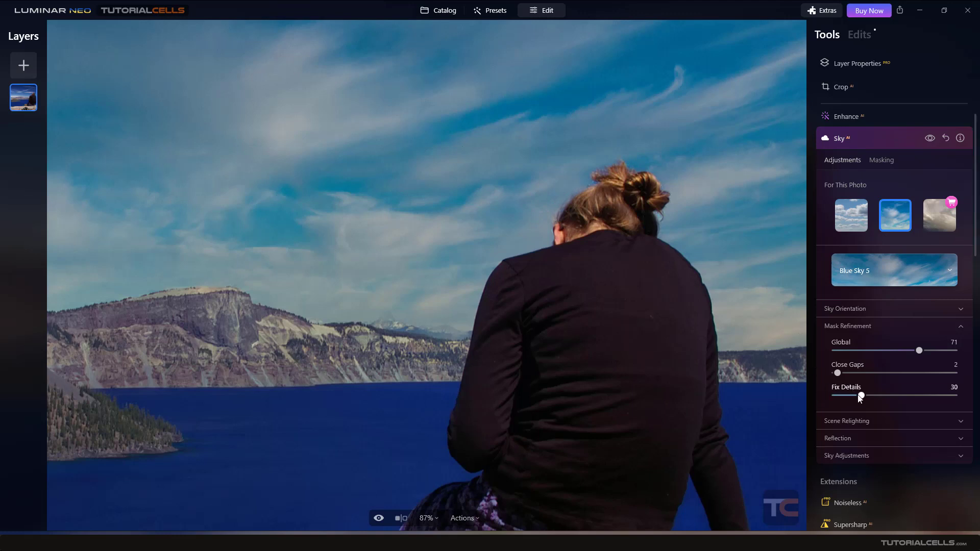
{"action": "left_click_drag", "start_coordinate": [860, 395], "coordinate": [877, 396]}
{"action": "left_click_drag", "start_coordinate": [926, 396], "coordinate": [932, 397]}
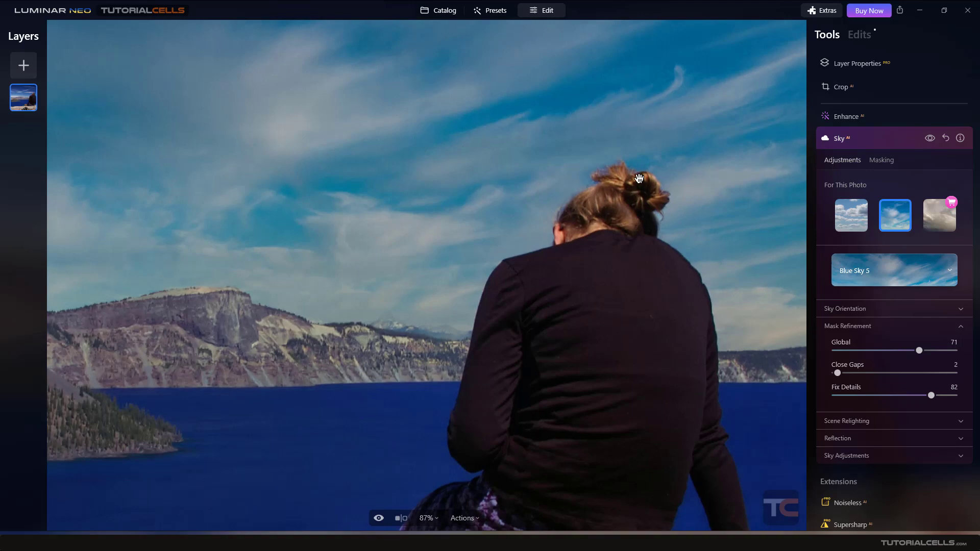
{"action": "scroll", "coordinate": [503, 225], "scroll_direction": "down", "scroll_amount": 2}
{"action": "scroll", "coordinate": [503, 225], "scroll_direction": "down", "scroll_amount": 5}
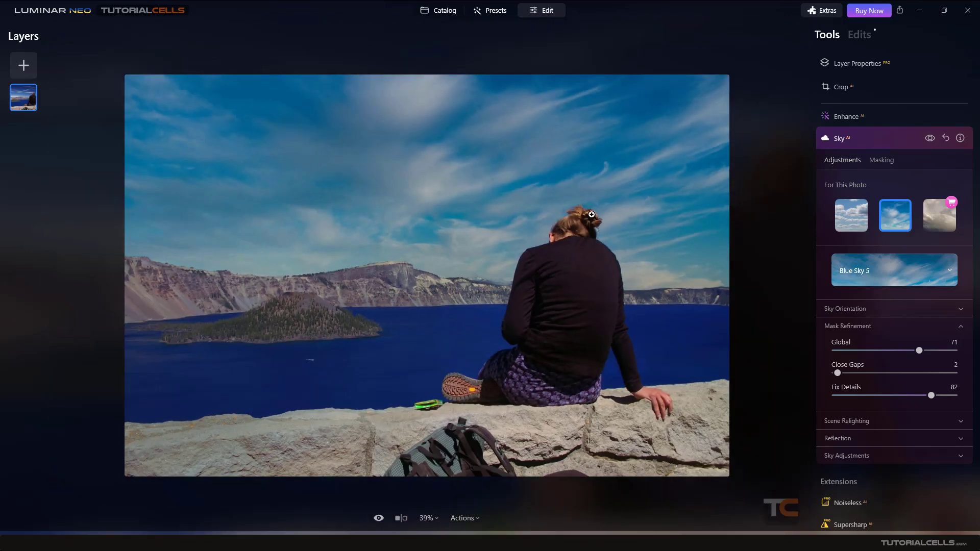
{"action": "left_click", "coordinate": [849, 327]}
- Compare low and high scene relighting, then set Relight Strength to 100 and Relight Saturation to 67
{"action": "left_click", "coordinate": [843, 345]}
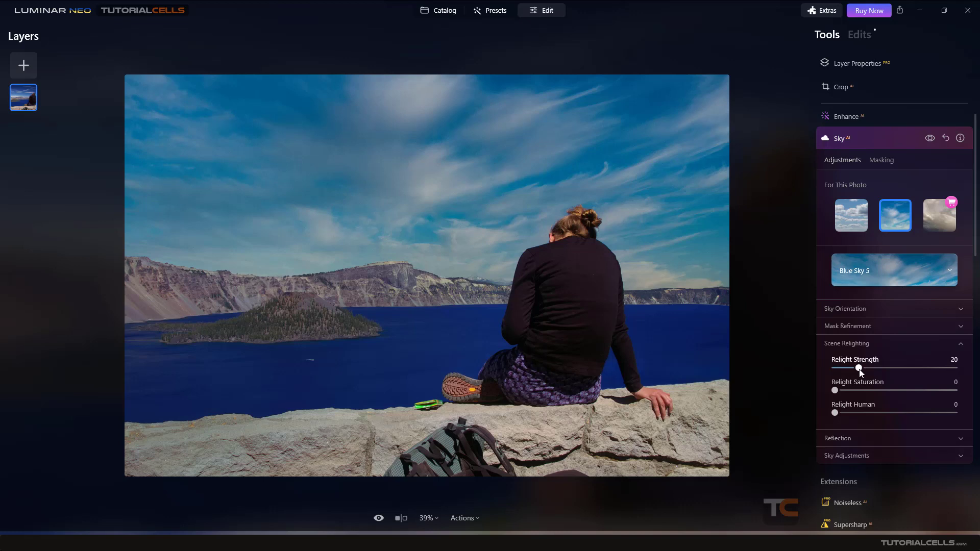
{"action": "left_click", "coordinate": [911, 374]}
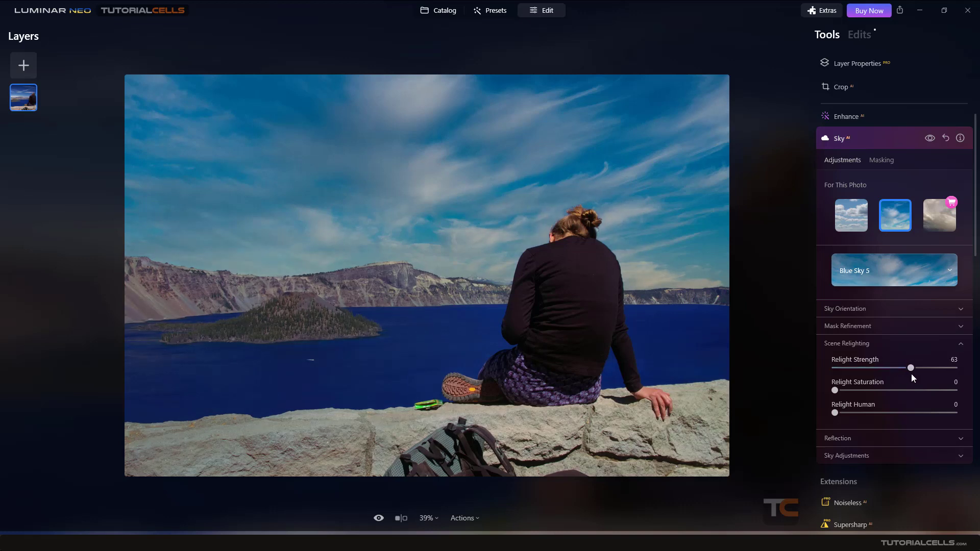
{"action": "left_click_drag", "start_coordinate": [912, 368], "coordinate": [773, 371]}
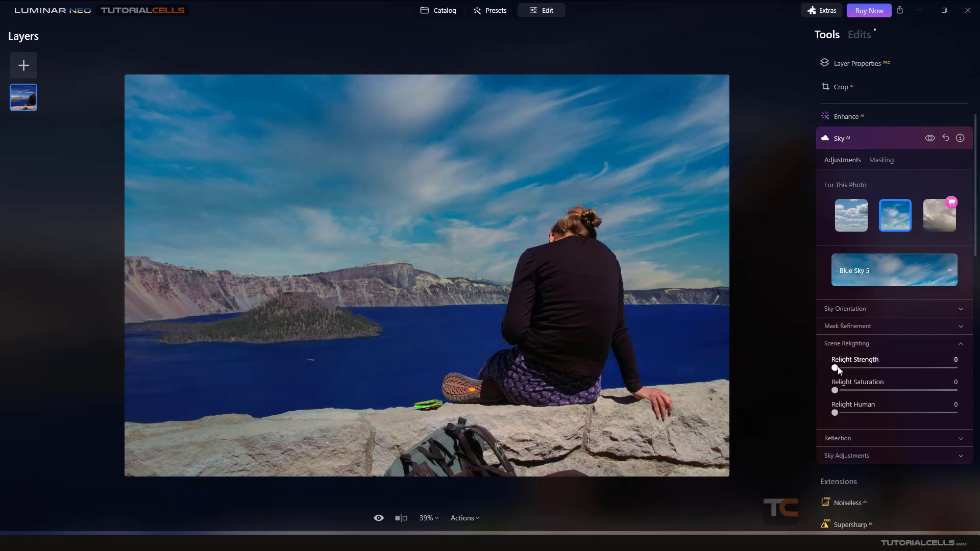
{"action": "left_click_drag", "start_coordinate": [928, 369], "coordinate": [958, 368]}
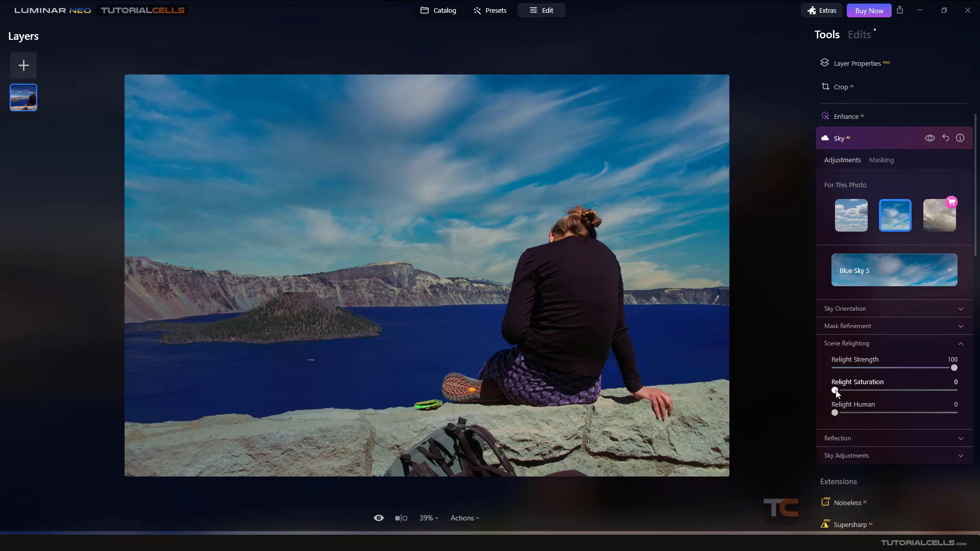
{"action": "left_click_drag", "start_coordinate": [893, 390], "coordinate": [930, 388]}
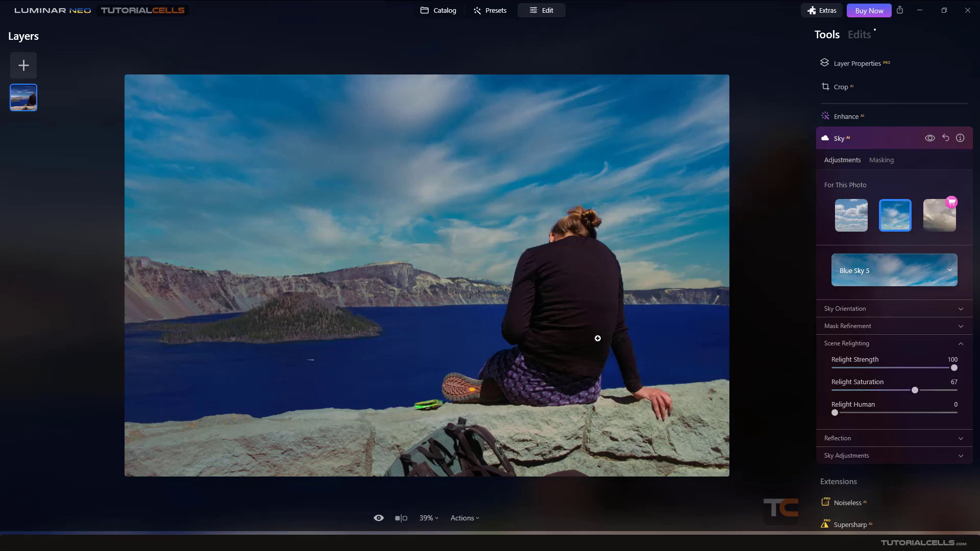
- Set Relight Human to 100 and compare the photo with the sky replacement switched off and back on
{"action": "scroll", "coordinate": [597, 339], "scroll_direction": "up", "scroll_amount": 4}
{"action": "scroll", "coordinate": [730, 449], "scroll_direction": "up", "scroll_amount": 1}
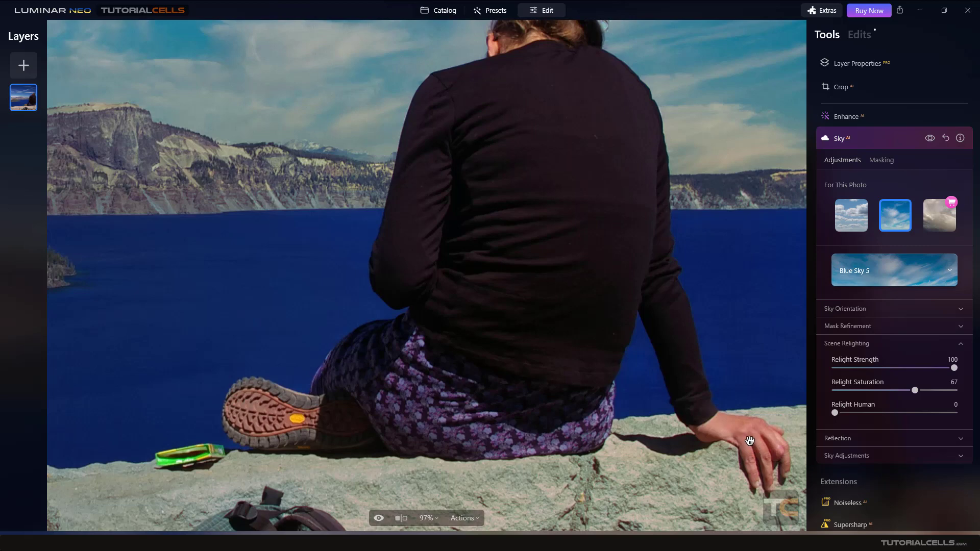
{"action": "left_click_drag", "start_coordinate": [835, 415], "coordinate": [871, 417]}
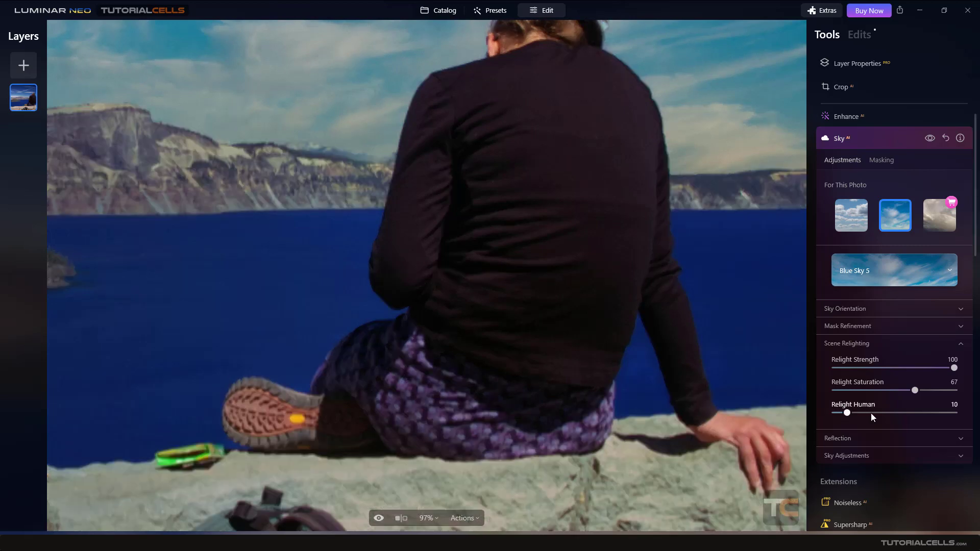
{"action": "left_click_drag", "start_coordinate": [944, 412], "coordinate": [955, 412]}
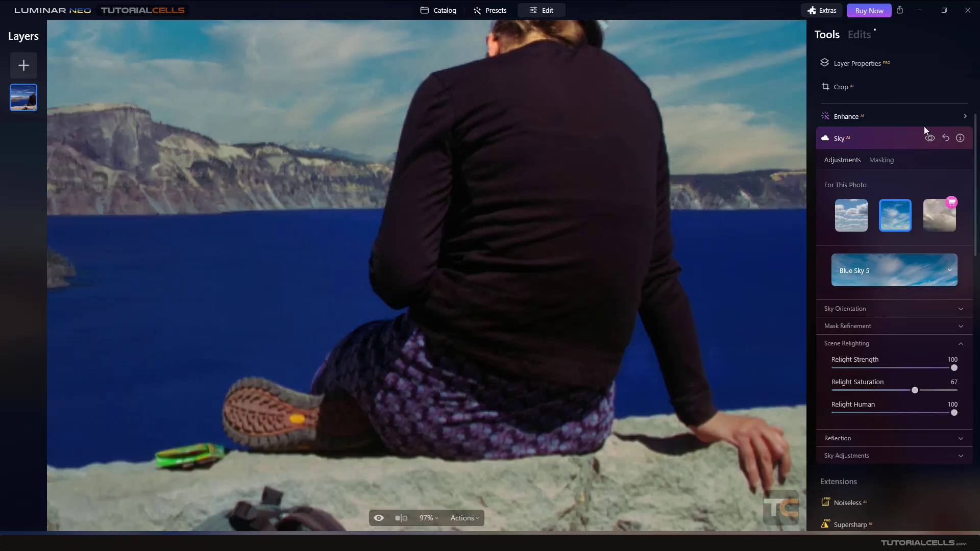
{"action": "left_click", "coordinate": [930, 139]}
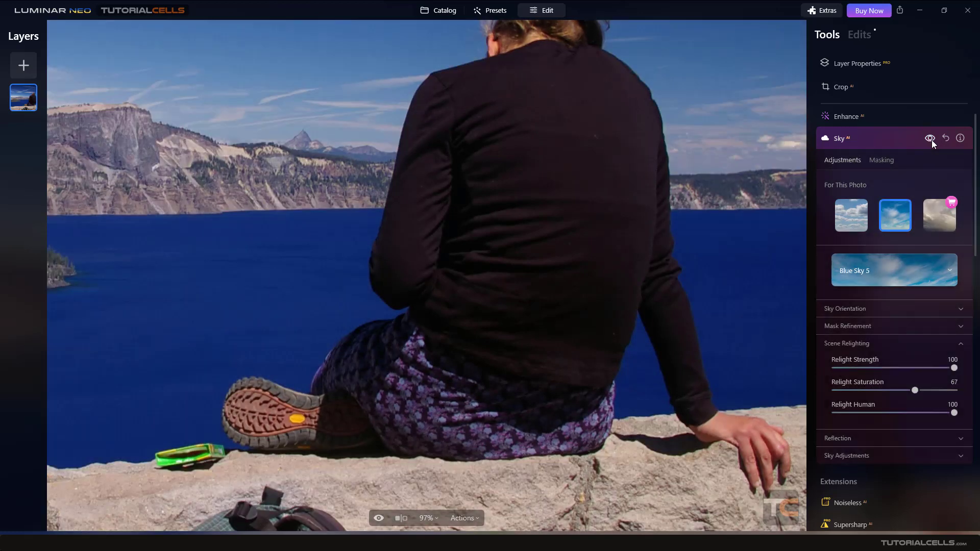
{"action": "left_click", "coordinate": [931, 139]}
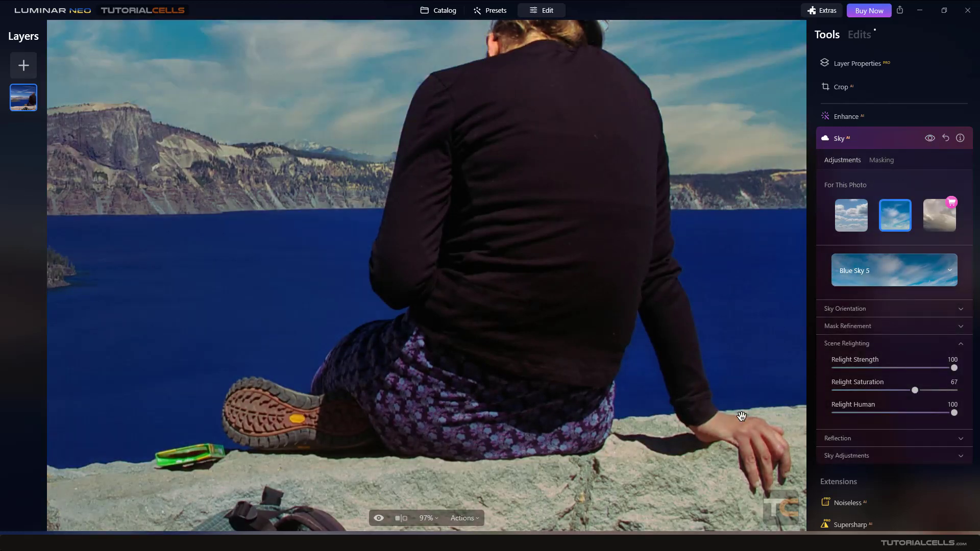
{"action": "scroll", "coordinate": [544, 211], "scroll_direction": "down", "scroll_amount": 2}
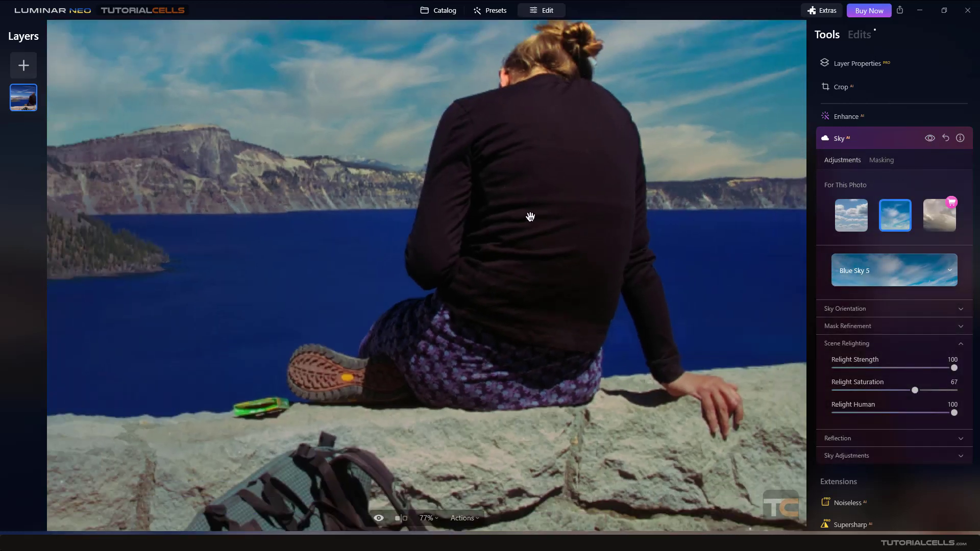
{"action": "scroll", "coordinate": [530, 217], "scroll_direction": "down", "scroll_amount": 2}
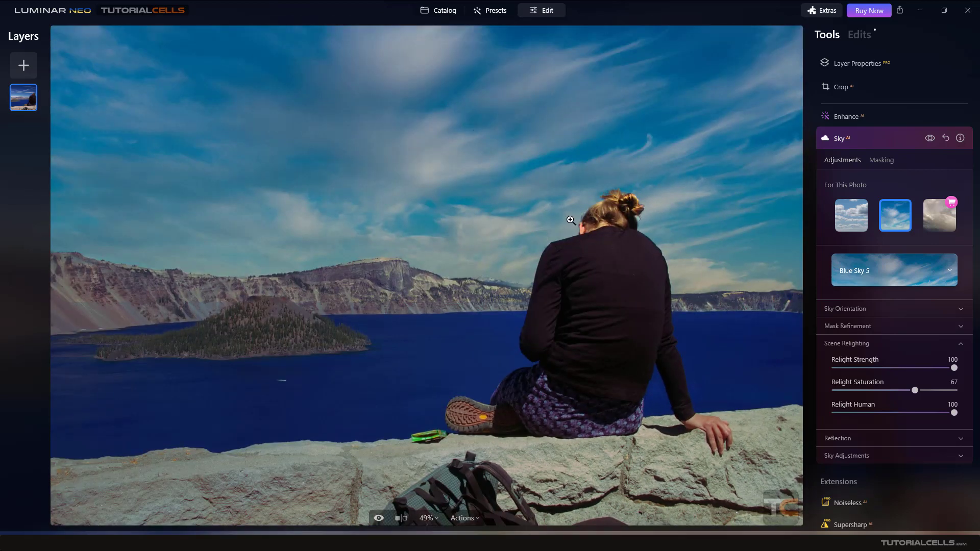
{"action": "left_click", "coordinate": [832, 325]}
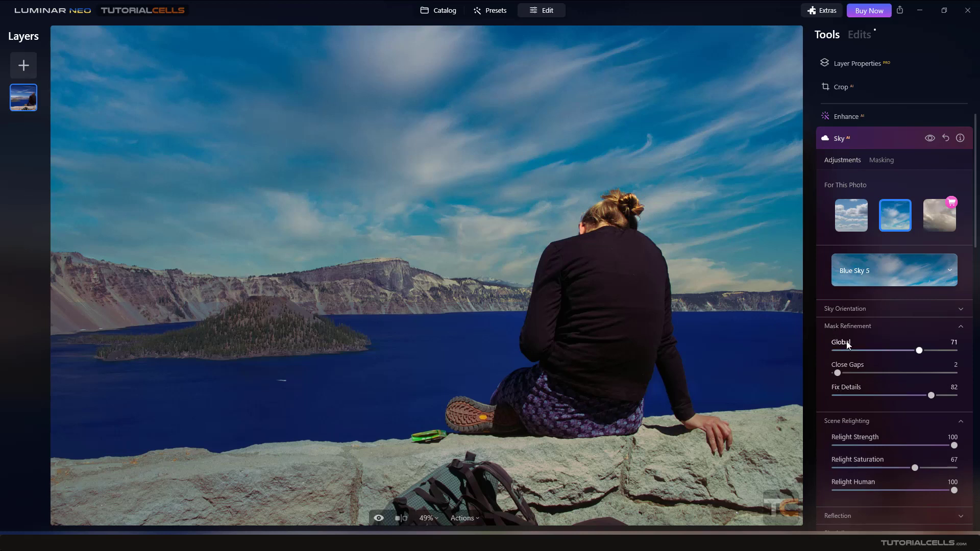
{"action": "left_click", "coordinate": [841, 332]}
{"action": "left_click", "coordinate": [839, 345]}
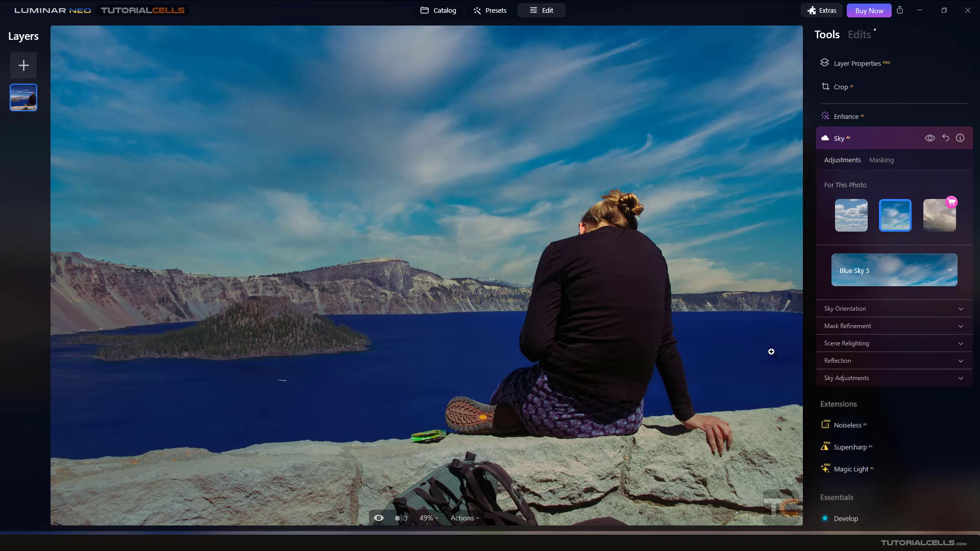
- Compare a strong Defocus of 66 on the replaced sky with a softer blur, and set Defocus to 23
{"action": "left_click", "coordinate": [836, 379]}
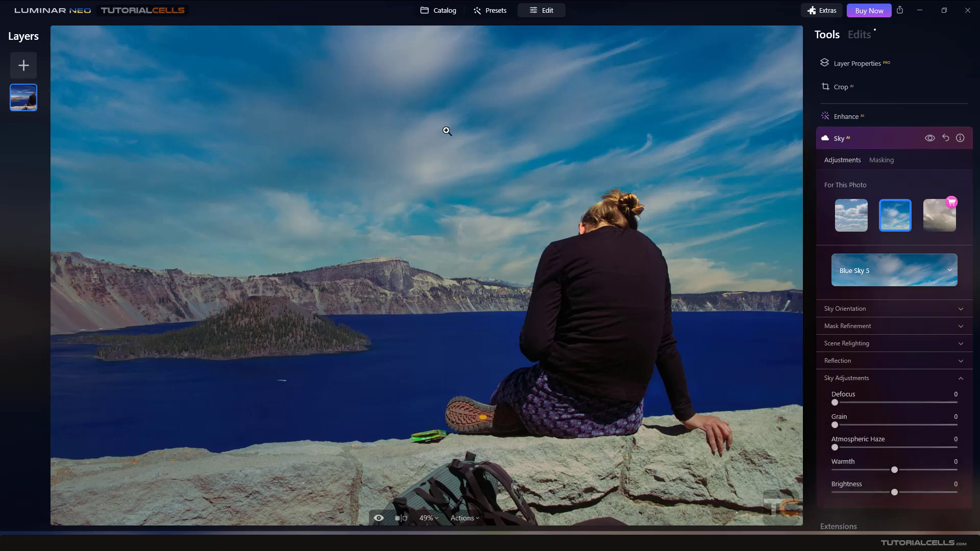
{"action": "scroll", "coordinate": [459, 144], "scroll_direction": "up", "scroll_amount": 1}
{"action": "scroll", "coordinate": [464, 189], "scroll_direction": "up", "scroll_amount": 1}
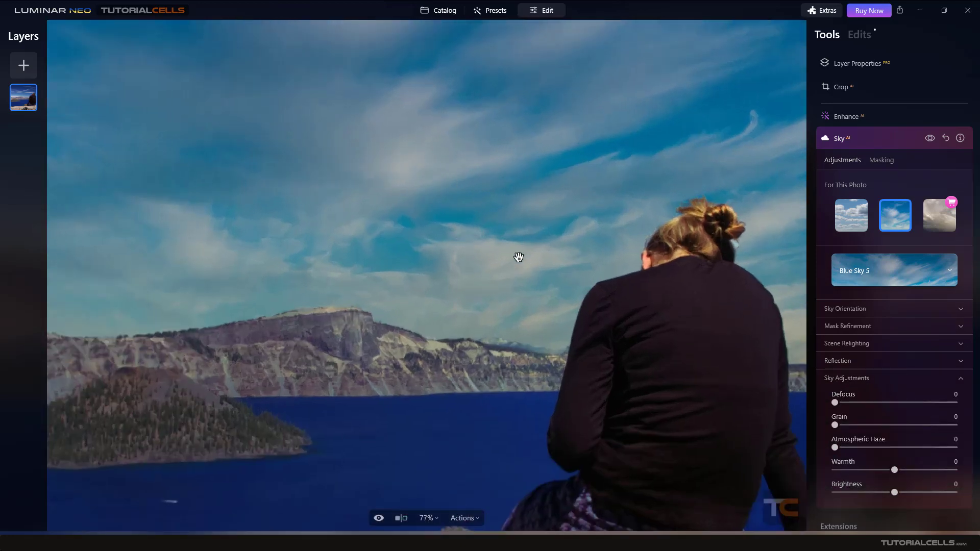
{"action": "left_click_drag", "start_coordinate": [856, 400], "coordinate": [913, 402]}
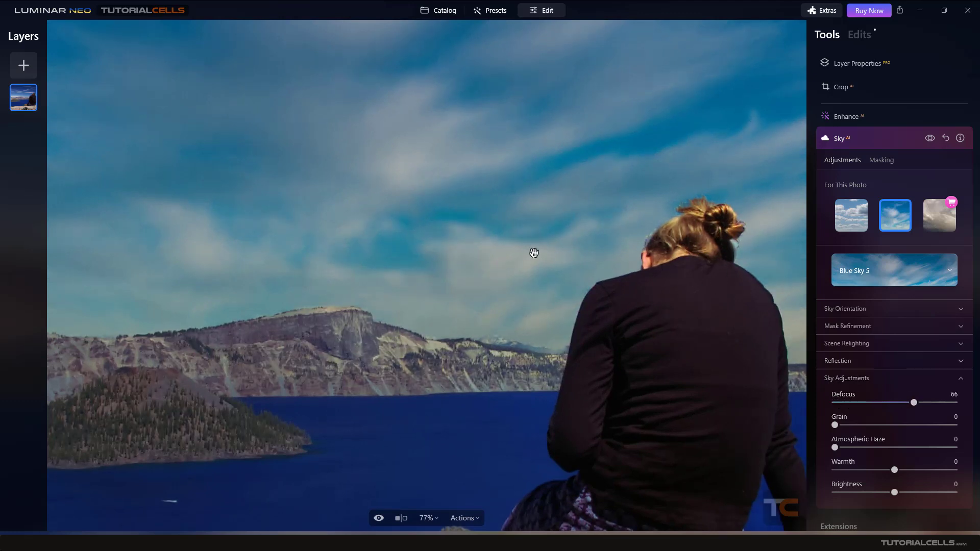
{"action": "scroll", "coordinate": [451, 194], "scroll_direction": "down", "scroll_amount": 2}
{"action": "left_click", "coordinate": [473, 192]}
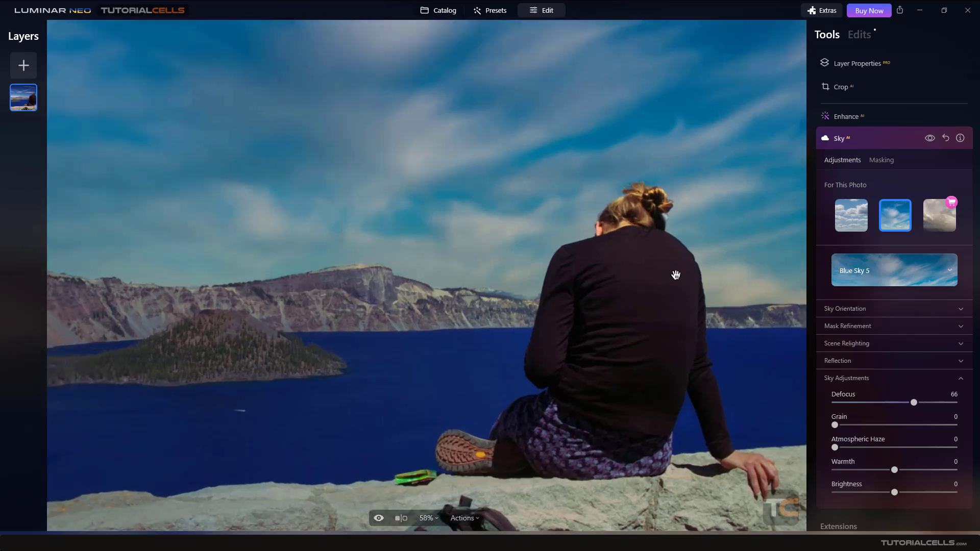
{"action": "left_click_drag", "start_coordinate": [913, 402], "coordinate": [862, 402]}
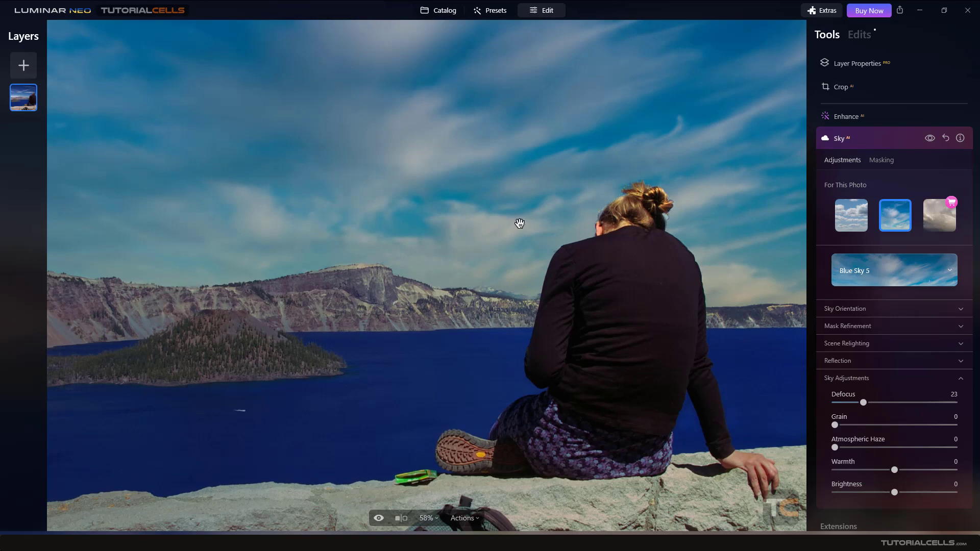
- Test a Grain of 63 on the sky and reset it, and set Atmospheric Haze to 5
{"action": "left_click_drag", "start_coordinate": [909, 426], "coordinate": [911, 425]}
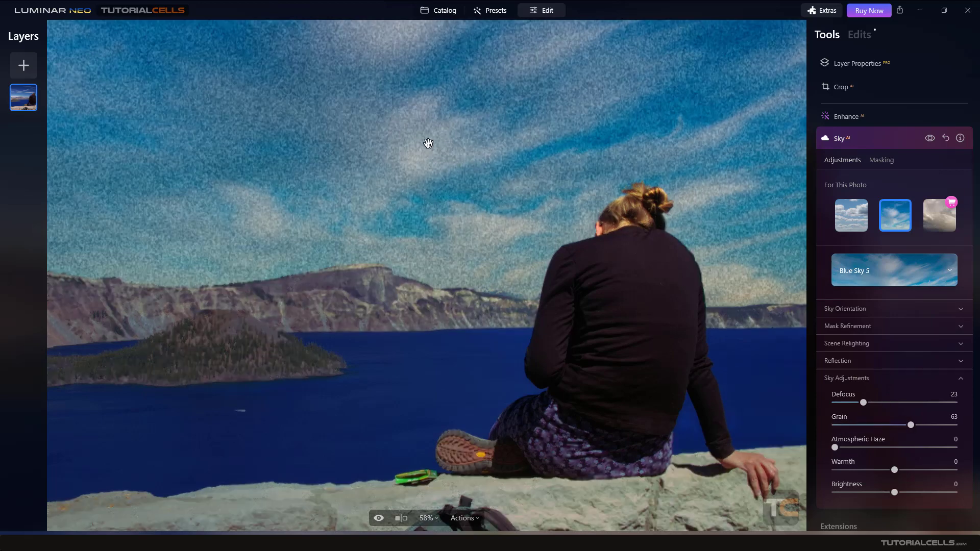
{"action": "double_click", "coordinate": [880, 427]}
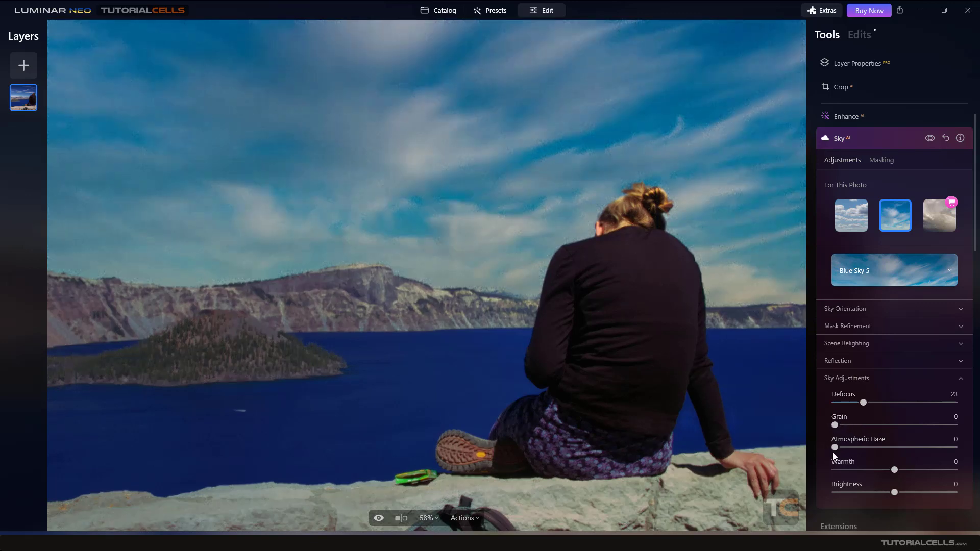
{"action": "left_click_drag", "start_coordinate": [835, 447], "coordinate": [914, 447]}
{"action": "left_click", "coordinate": [525, 259]}
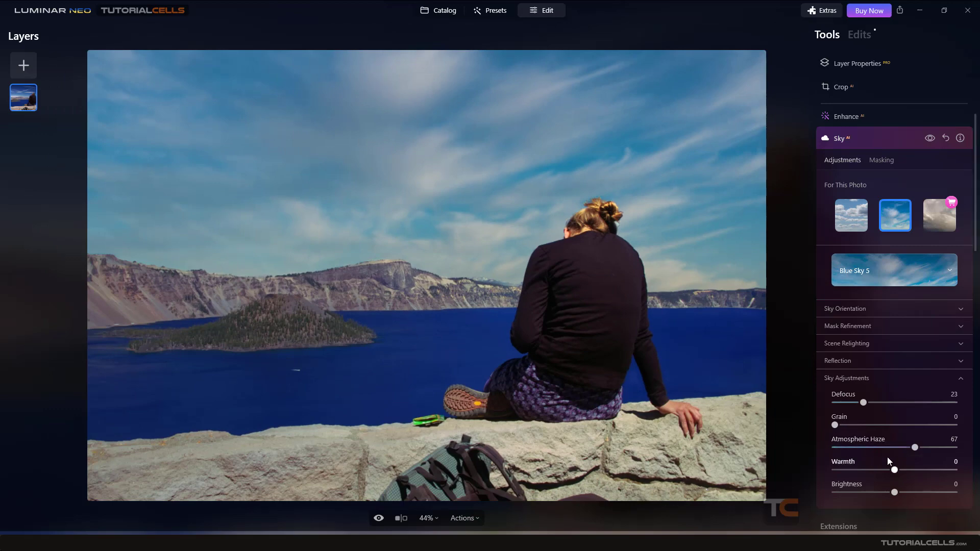
{"action": "left_click_drag", "start_coordinate": [942, 445], "coordinate": [843, 446]}
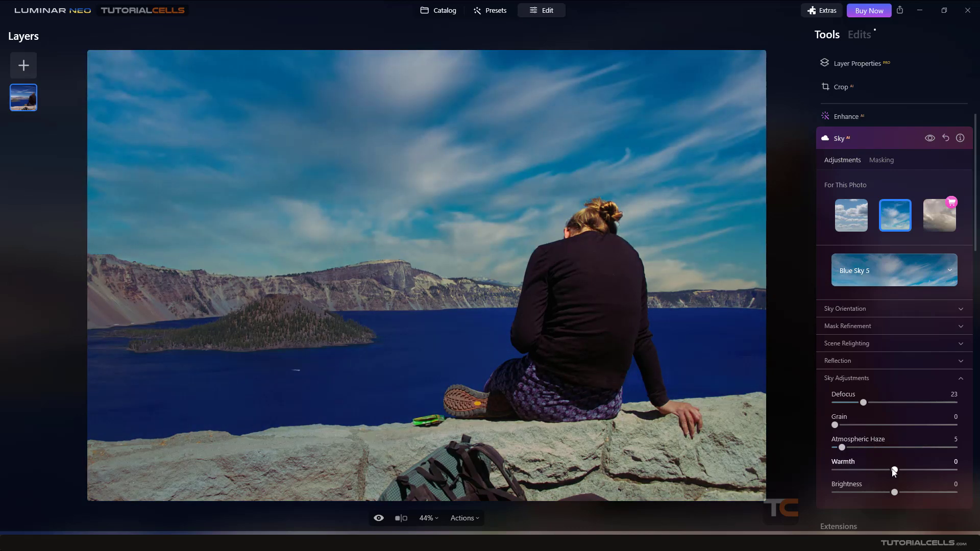
- Try a sky Warmth of 82, set it to -87 instead, and adjust the sky's Brightness slightly
{"action": "left_click_drag", "start_coordinate": [941, 473], "coordinate": [945, 474]}
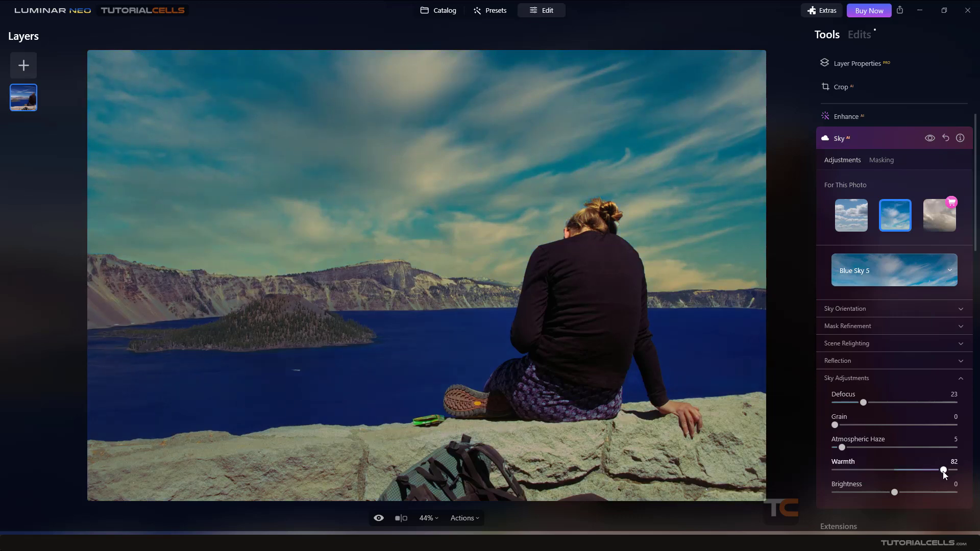
{"action": "left_click_drag", "start_coordinate": [863, 471], "coordinate": [842, 470]}
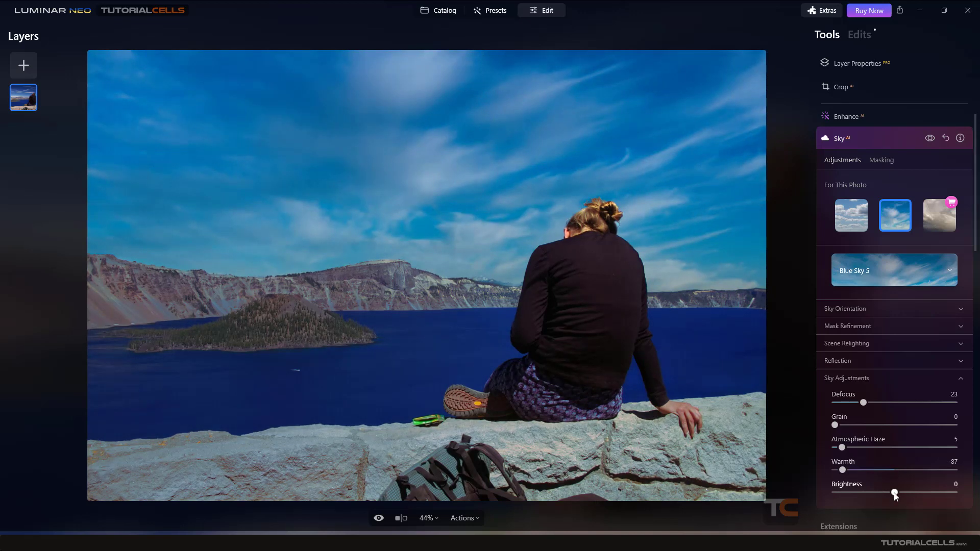
{"action": "mouse_move", "coordinate": [893, 493]}
{"action": "left_mouse_down"}
{"action": "mouse_move", "coordinate": [934, 493]}
{"action": "mouse_move", "coordinate": [864, 493]}
{"action": "mouse_move", "coordinate": [900, 493]}
{"action": "left_mouse_up"}
{"action": "left_click", "coordinate": [853, 377]}
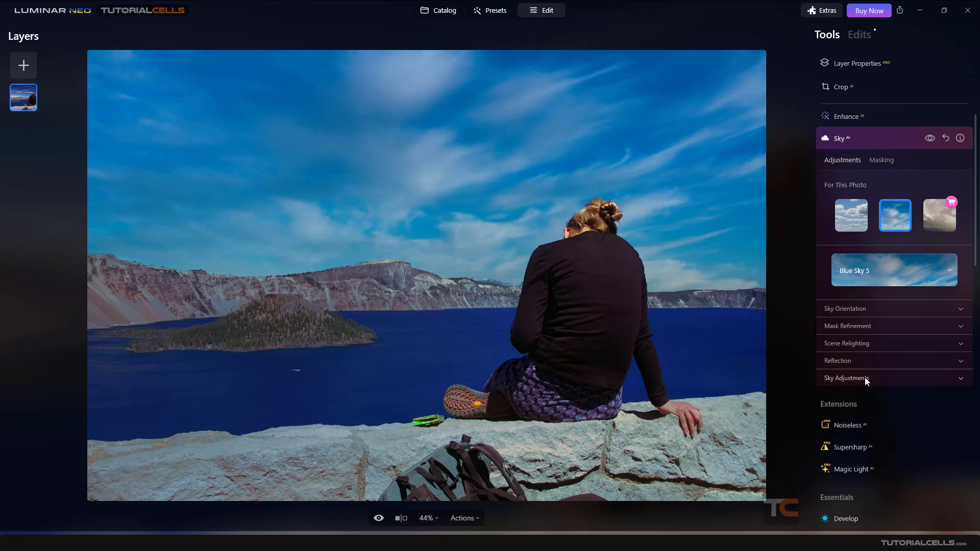
- Look at the masking options and compare the photo repeatedly with the Sky AI effect switched off and on
{"action": "left_click", "coordinate": [879, 161]}
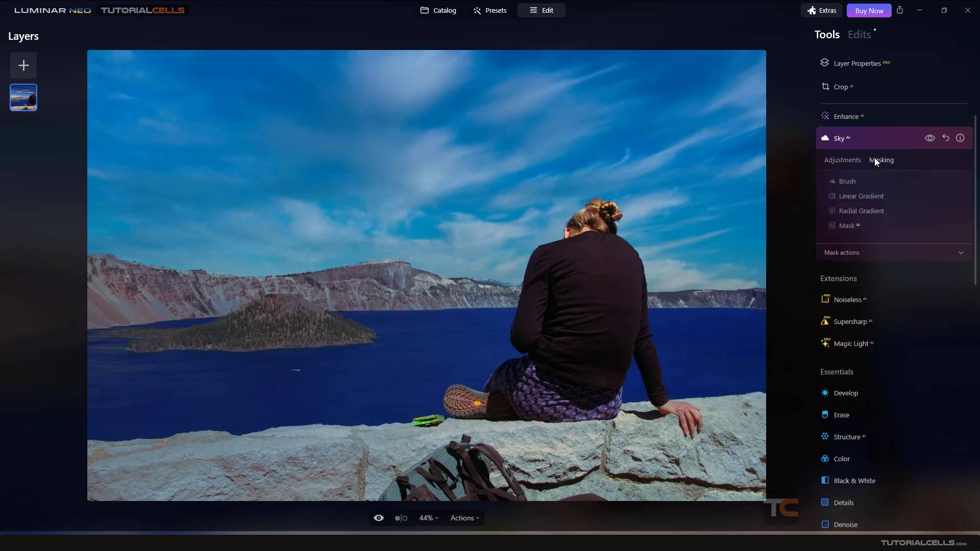
{"action": "left_click", "coordinate": [843, 162]}
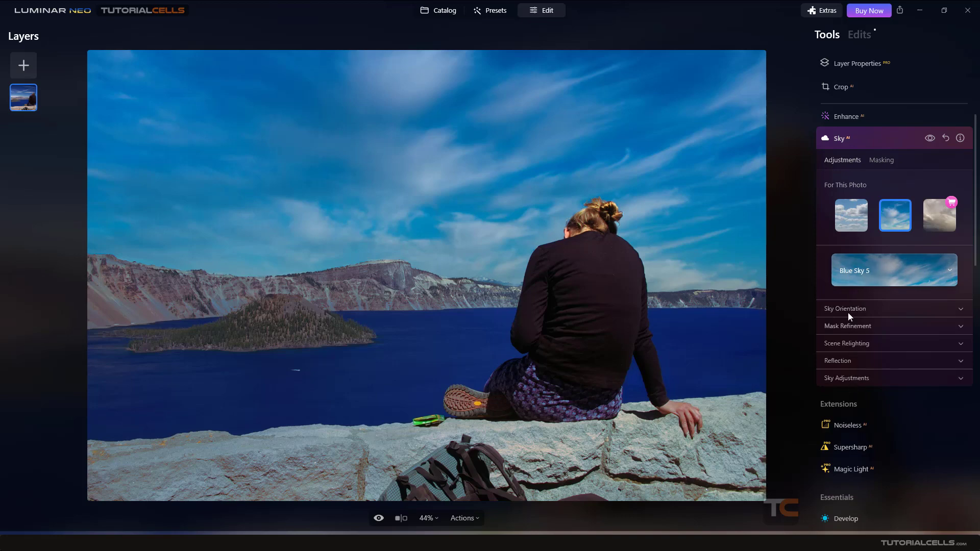
{"action": "left_click", "coordinate": [930, 141]}
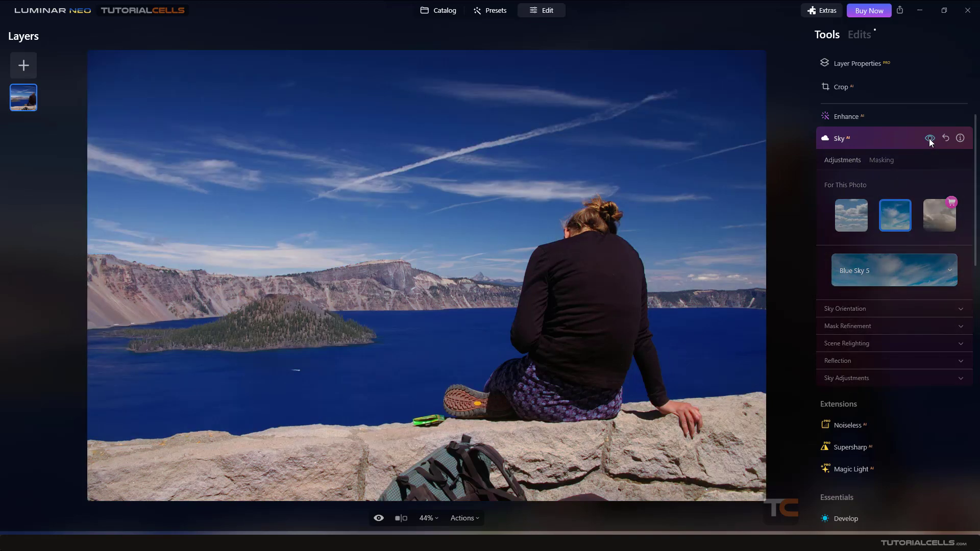
{"action": "left_click", "coordinate": [930, 141]}
{"action": "left_click", "coordinate": [930, 140]}
{"action": "left_click", "coordinate": [930, 140]}
{"action": "left_click", "coordinate": [930, 140]}
{"action": "left_click", "coordinate": [930, 140]}
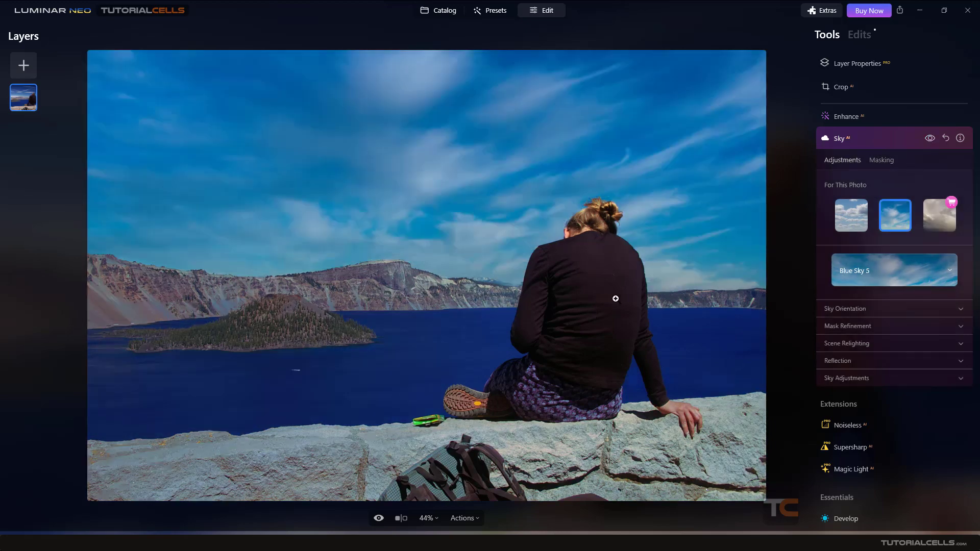
{"action": "left_click", "coordinate": [929, 140]}
{"action": "left_click", "coordinate": [930, 140]}
- Erase the Sky AI mask over the distant mountains and the island with a mask brush of size 63
{"action": "left_click", "coordinate": [885, 159]}
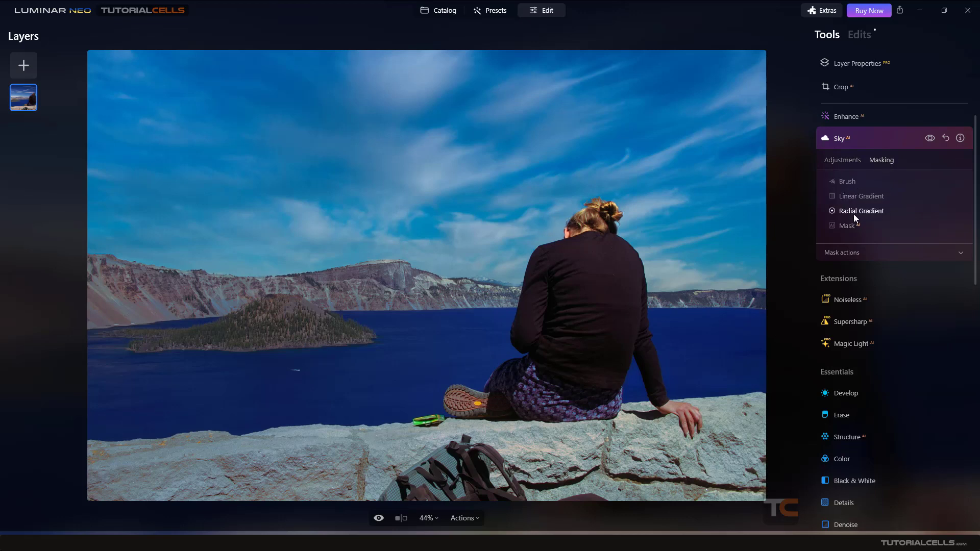
{"action": "left_click", "coordinate": [846, 183]}
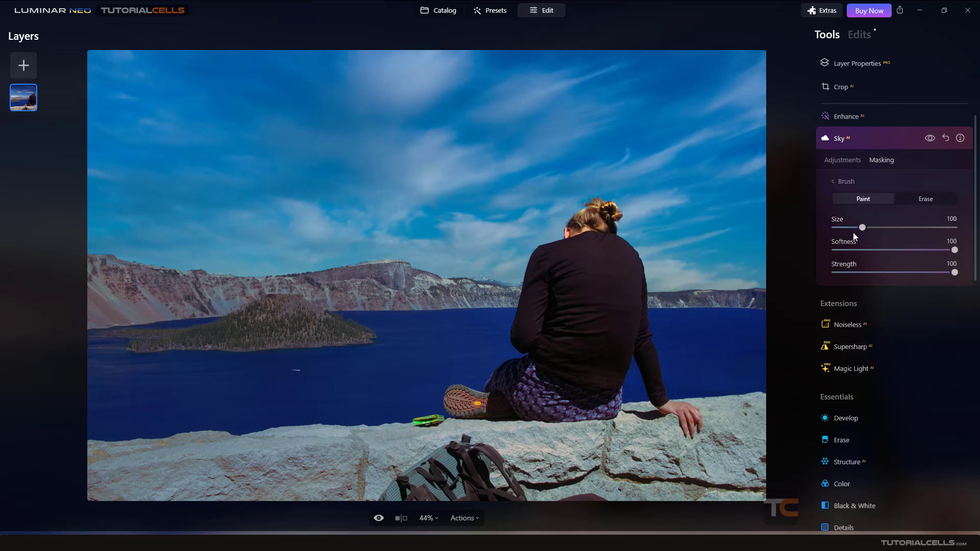
{"action": "left_click_drag", "start_coordinate": [862, 227], "coordinate": [851, 228]}
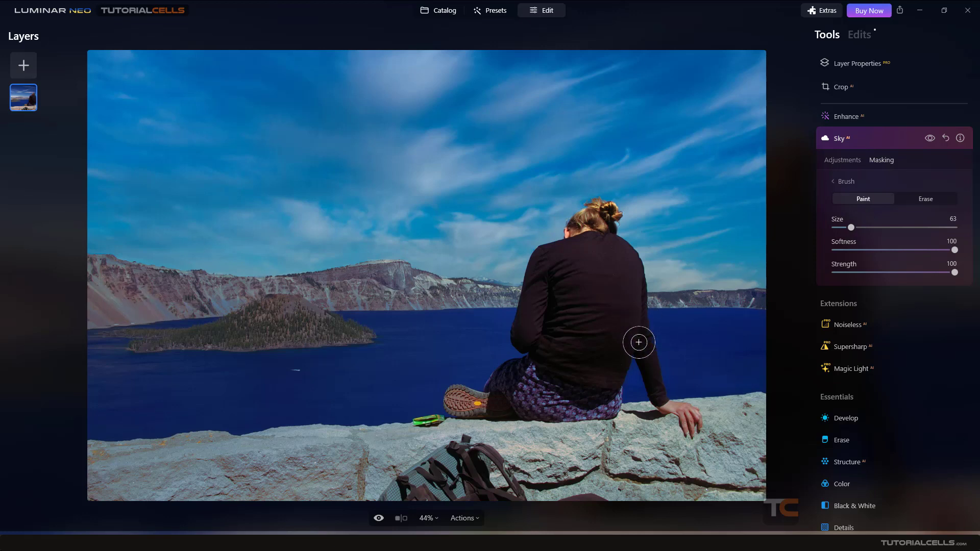
{"action": "left_click", "coordinate": [930, 201]}
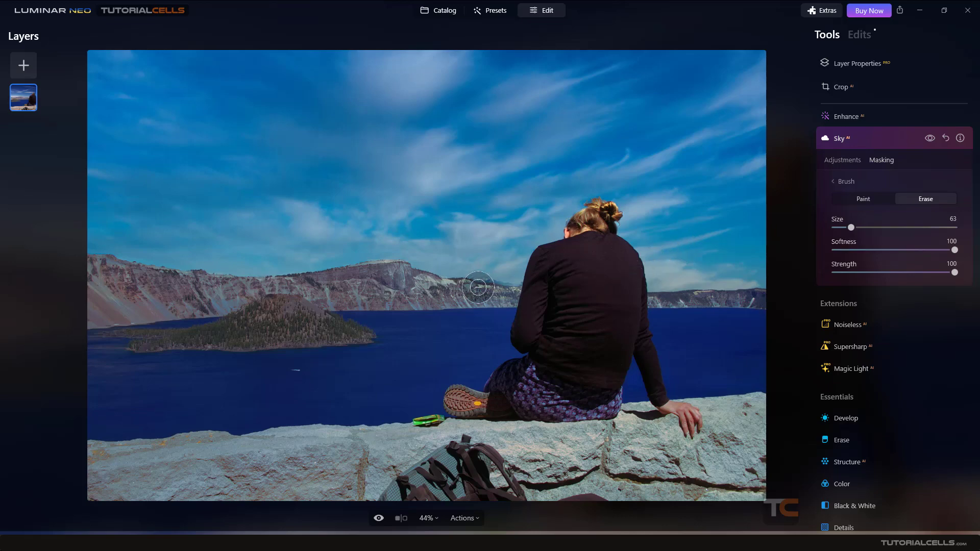
{"action": "mouse_move", "coordinate": [405, 291]}
{"action": "left_mouse_down"}
{"action": "mouse_move", "coordinate": [398, 280]}
{"action": "mouse_move", "coordinate": [367, 287]}
{"action": "mouse_move", "coordinate": [376, 280]}
{"action": "mouse_move", "coordinate": [375, 295]}
{"action": "left_mouse_up"}
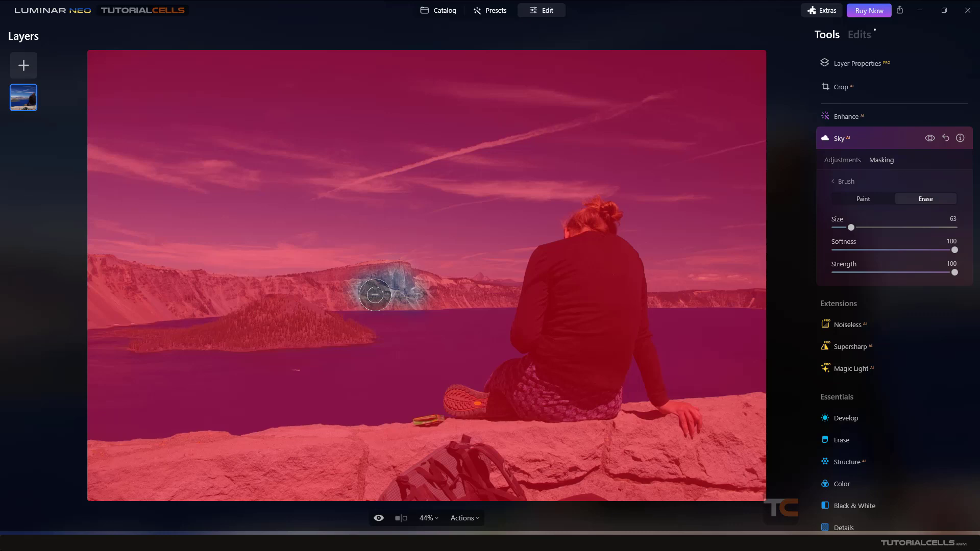
{"action": "mouse_move", "coordinate": [374, 295]}
{"action": "left_mouse_down"}
{"action": "mouse_move", "coordinate": [307, 296]}
{"action": "mouse_move", "coordinate": [280, 314]}
{"action": "mouse_move", "coordinate": [333, 330]}
{"action": "mouse_move", "coordinate": [218, 335]}
{"action": "mouse_move", "coordinate": [272, 296]}
{"action": "mouse_move", "coordinate": [194, 289]}
{"action": "mouse_move", "coordinate": [222, 324]}
{"action": "mouse_move", "coordinate": [178, 296]}
{"action": "mouse_move", "coordinate": [106, 279]}
{"action": "mouse_move", "coordinate": [95, 315]}
{"action": "mouse_move", "coordinate": [143, 305]}
{"action": "mouse_move", "coordinate": [104, 274]}
{"action": "mouse_move", "coordinate": [157, 302]}
{"action": "mouse_move", "coordinate": [378, 281]}
{"action": "mouse_move", "coordinate": [498, 292]}
{"action": "mouse_move", "coordinate": [304, 299]}
{"action": "mouse_move", "coordinate": [289, 321]}
{"action": "mouse_move", "coordinate": [338, 328]}
{"action": "mouse_move", "coordinate": [326, 330]}
{"action": "mouse_move", "coordinate": [124, 331]}
{"action": "mouse_move", "coordinate": [346, 303]}
{"action": "left_mouse_up"}
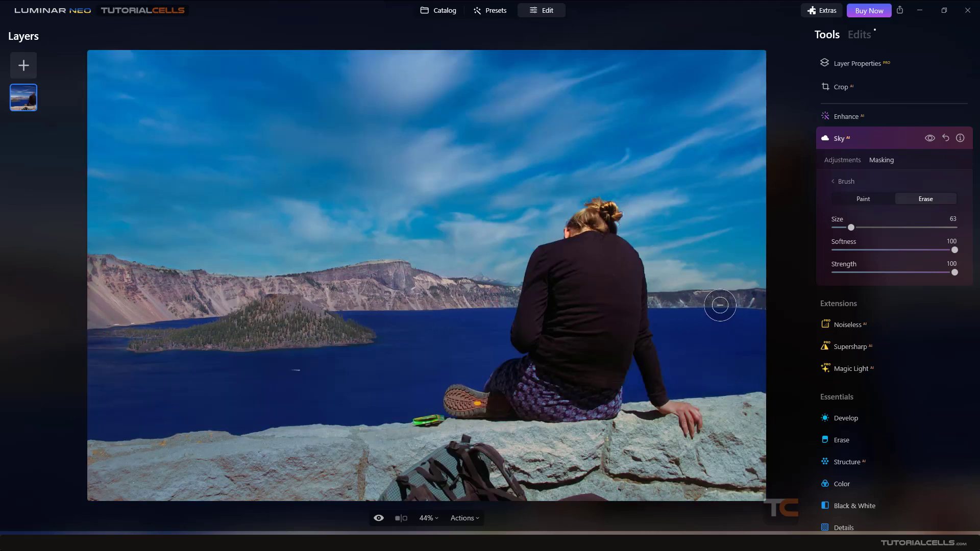
{"action": "mouse_move", "coordinate": [688, 302]}
{"action": "left_mouse_down"}
{"action": "mouse_move", "coordinate": [660, 300]}
{"action": "mouse_move", "coordinate": [755, 306]}
{"action": "left_mouse_up"}
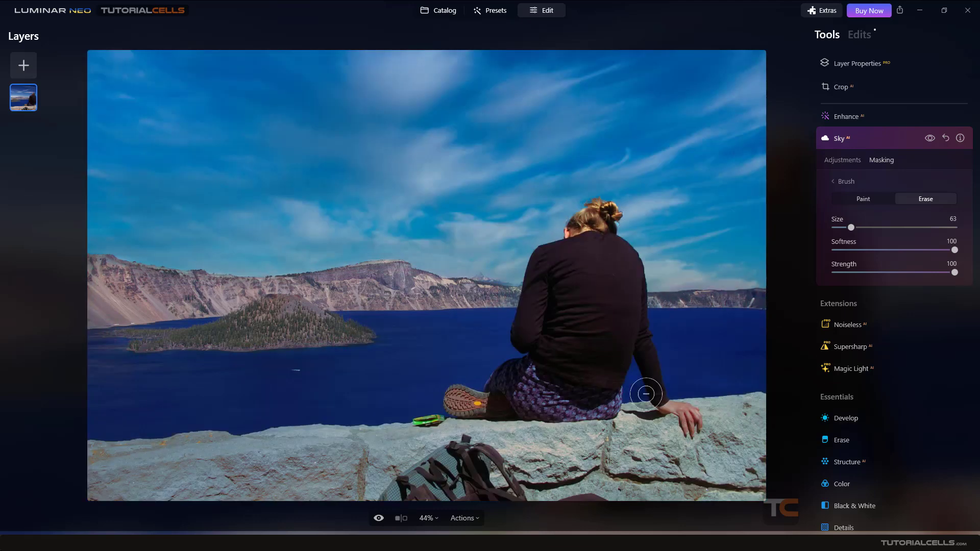
- Paint the Sky AI mask back over the lake just below the mountains beside the woman's arm
{"action": "scroll", "coordinate": [728, 308], "scroll_direction": "up", "scroll_amount": 2}
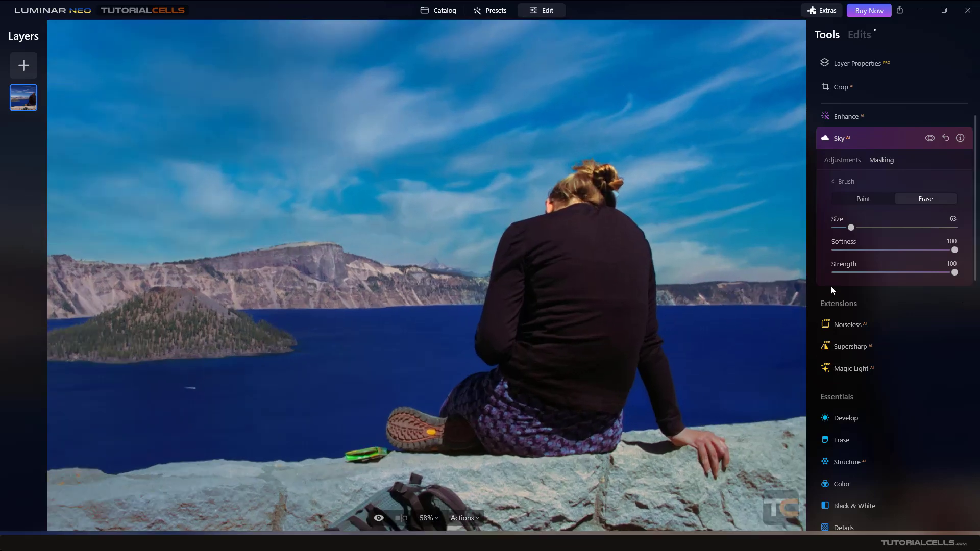
{"action": "left_click", "coordinate": [858, 200]}
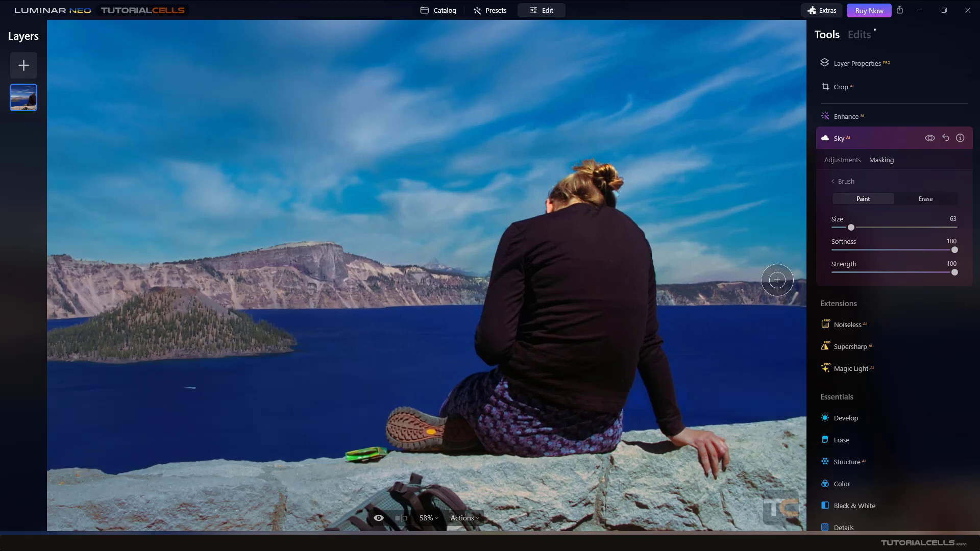
{"action": "left_click_drag", "start_coordinate": [730, 329], "coordinate": [745, 327]}
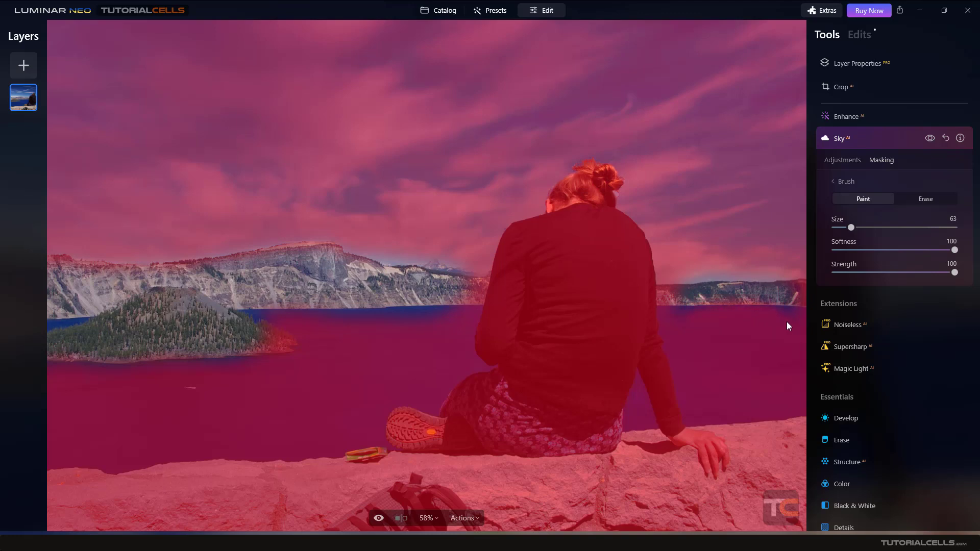
{"action": "right_click", "coordinate": [692, 325]}
{"action": "left_click", "coordinate": [692, 313]}
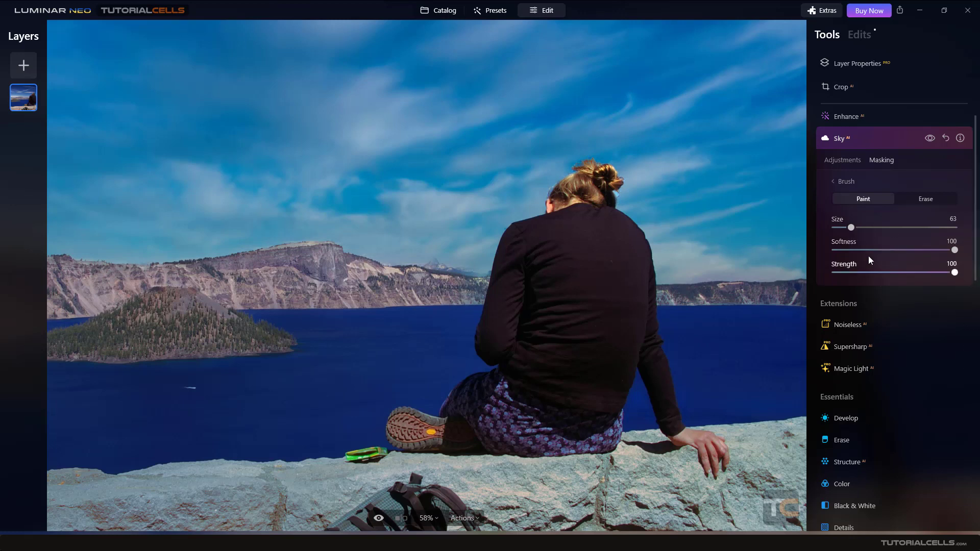
- Switch the mask brush back to Erase and compare the masked photo with the Sky AI effect off and on
{"action": "left_click", "coordinate": [839, 160]}
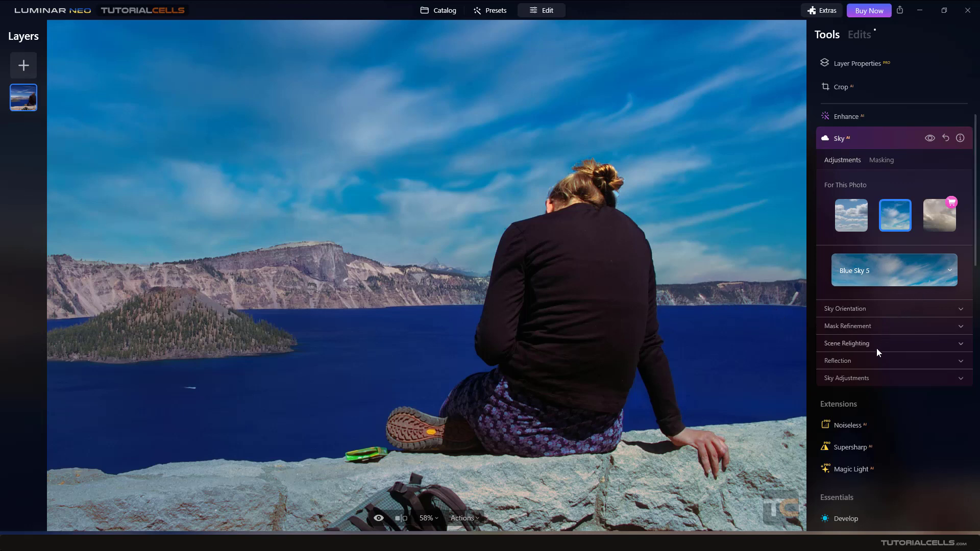
{"action": "left_click", "coordinate": [869, 162]}
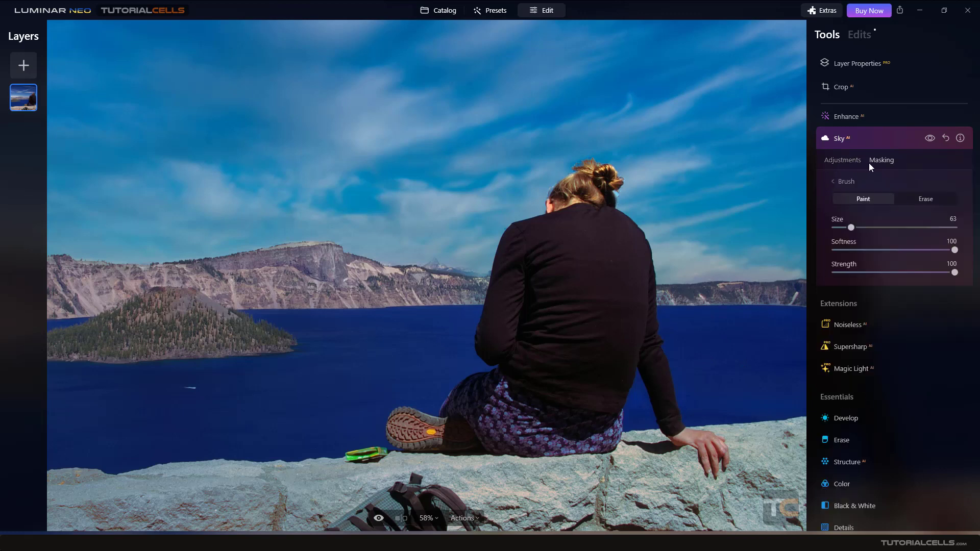
{"action": "left_click", "coordinate": [914, 200]}
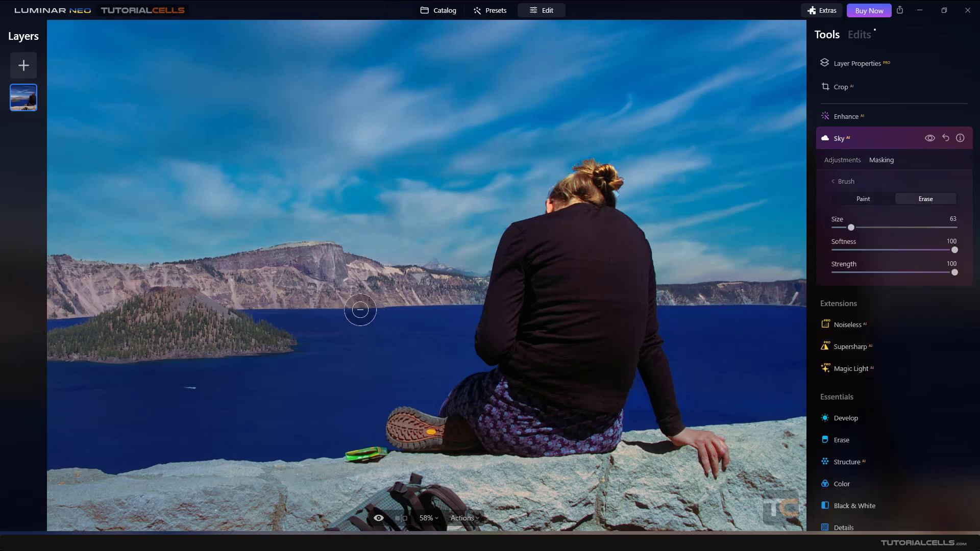
{"action": "left_click", "coordinate": [930, 138]}
{"action": "left_click", "coordinate": [929, 138]}
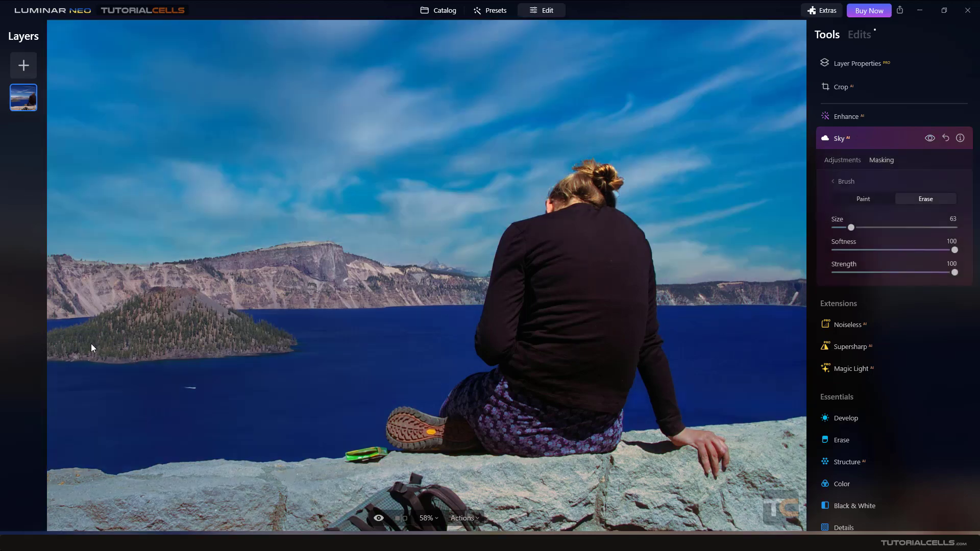
- Try a lower strength for the Sky AI mask brush, switch it to Paint and return to the masking options
{"action": "scroll", "coordinate": [460, 278], "scroll_direction": "down", "scroll_amount": 3}
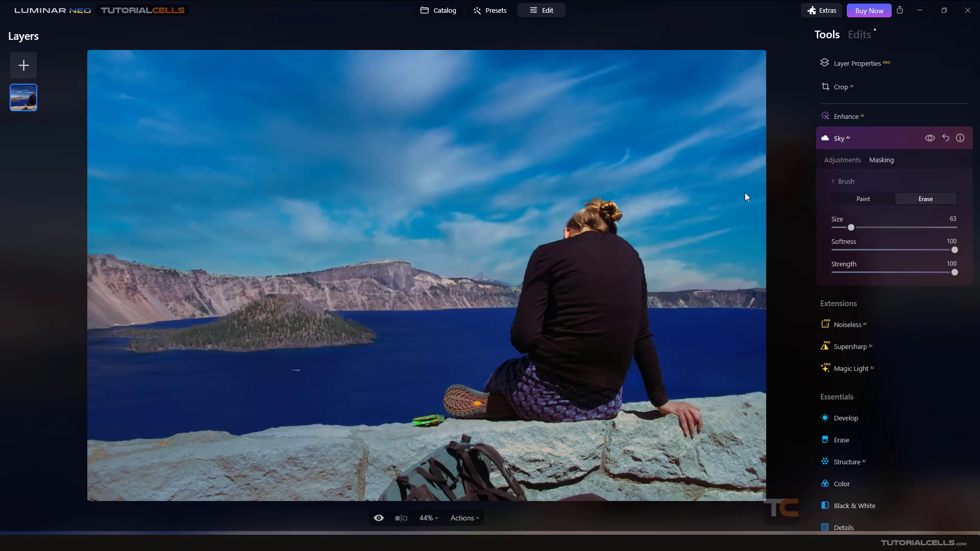
{"action": "left_click", "coordinate": [835, 160]}
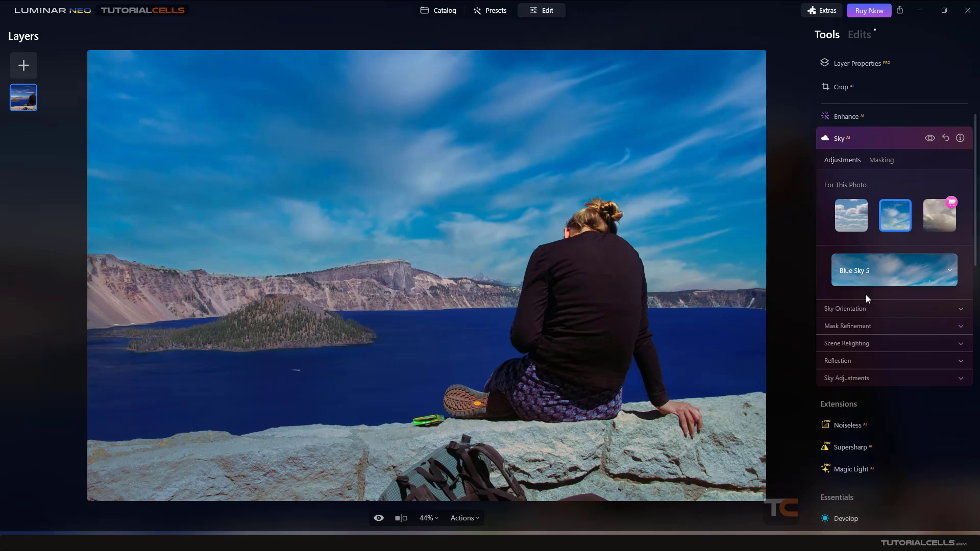
{"action": "left_click", "coordinate": [883, 159]}
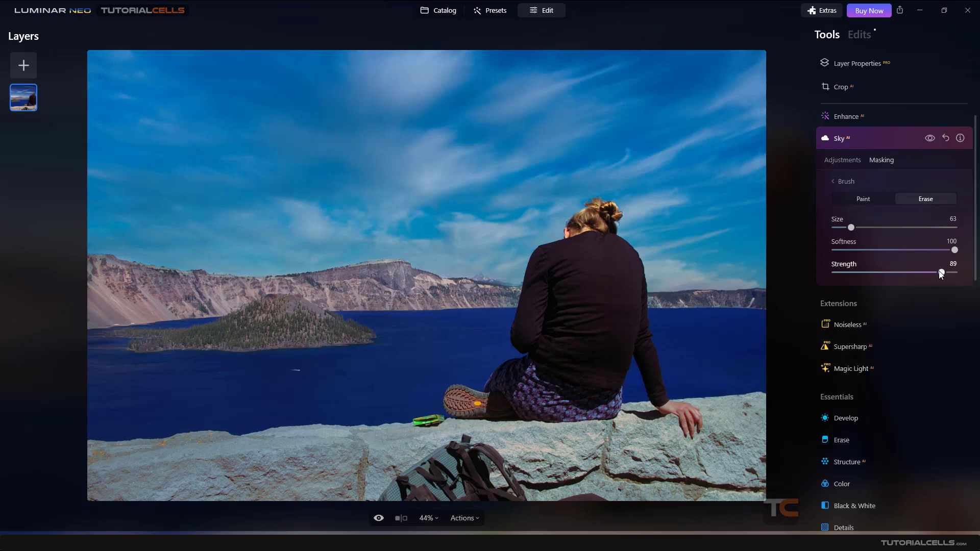
{"action": "left_click_drag", "start_coordinate": [941, 274], "coordinate": [884, 273]}
{"action": "left_click", "coordinate": [864, 197]}
{"action": "left_click", "coordinate": [847, 182]}
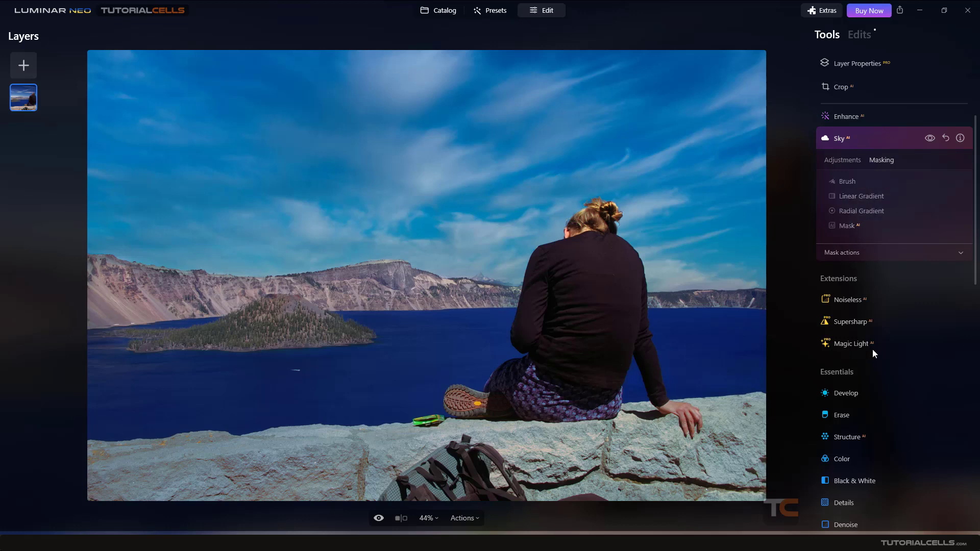
- Look through the tool list and examine the adjustments and masking options of Noiseless AI
{"action": "scroll", "coordinate": [887, 467], "scroll_direction": "down", "scroll_amount": 5}
{"action": "scroll", "coordinate": [887, 467], "scroll_direction": "up", "scroll_amount": 5}
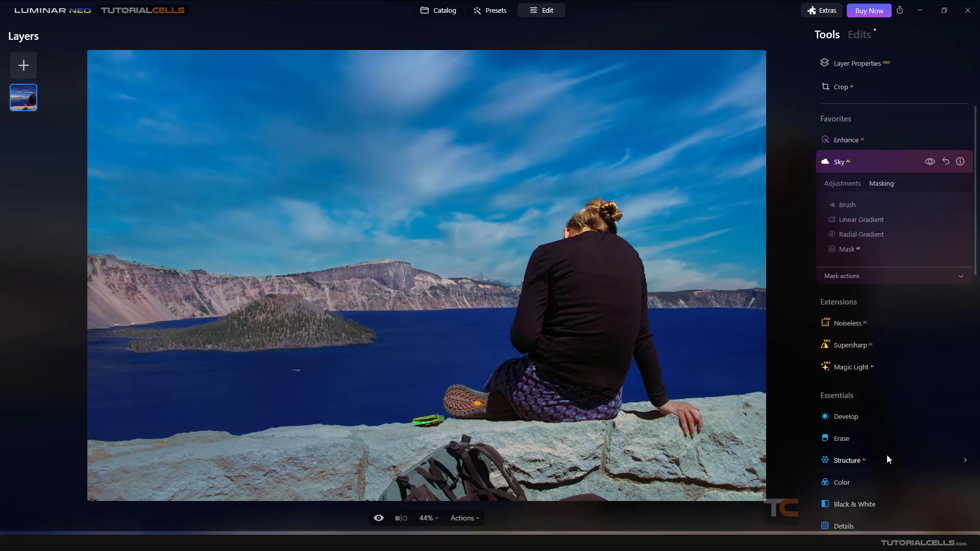
{"action": "left_click", "coordinate": [889, 322]}
{"action": "left_click", "coordinate": [880, 160]}
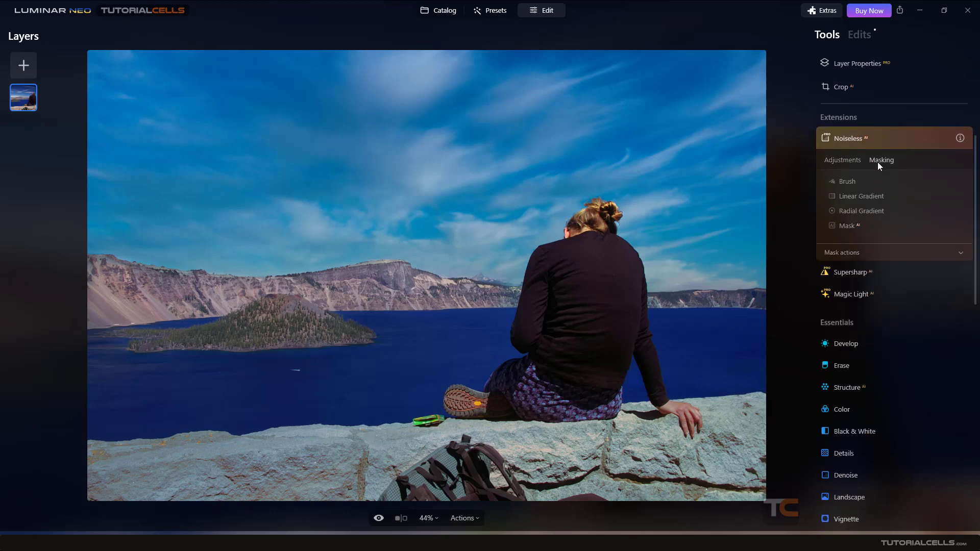
{"action": "left_click", "coordinate": [842, 159]}
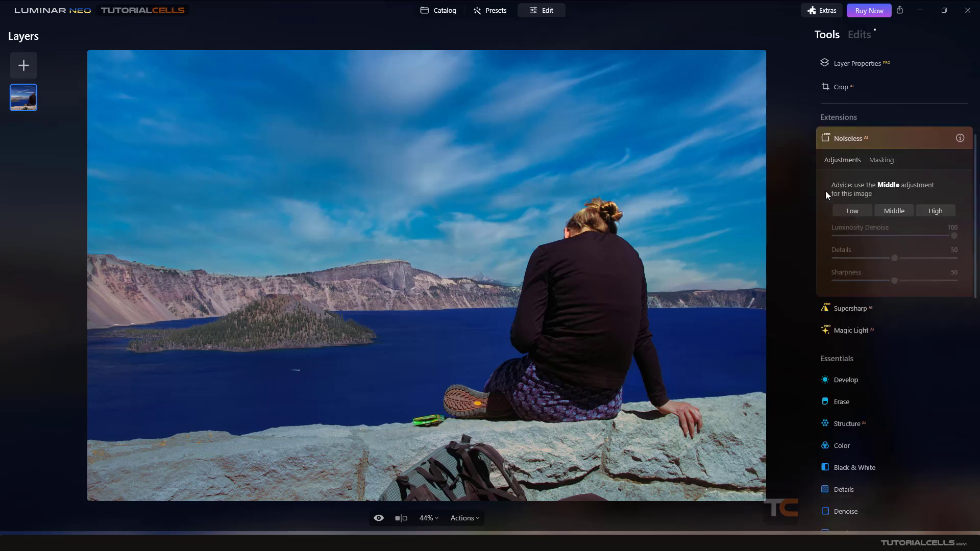
{"action": "left_click", "coordinate": [887, 160]}
{"action": "left_click", "coordinate": [841, 162]}
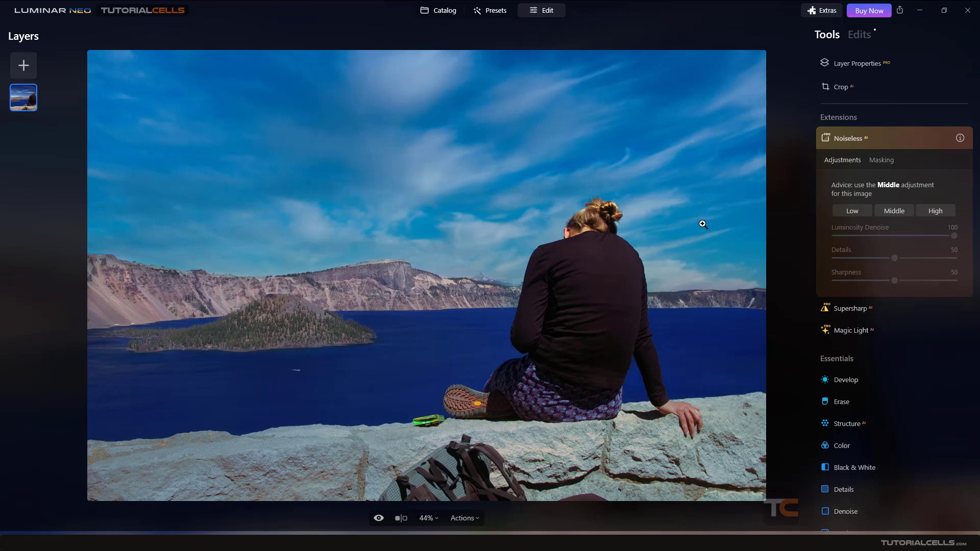
{"action": "left_click", "coordinate": [872, 162]}
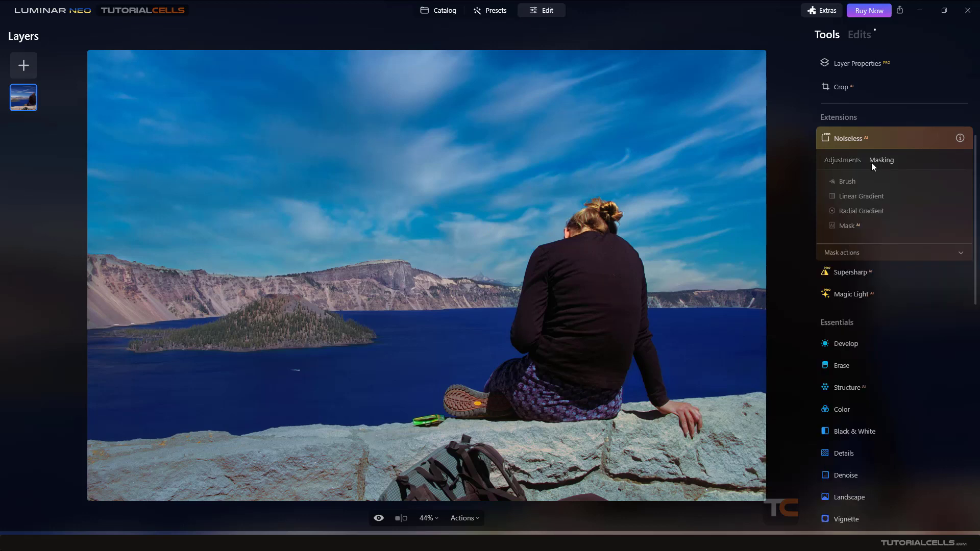
{"action": "scroll", "coordinate": [846, 134], "scroll_direction": "up", "scroll_amount": 2}
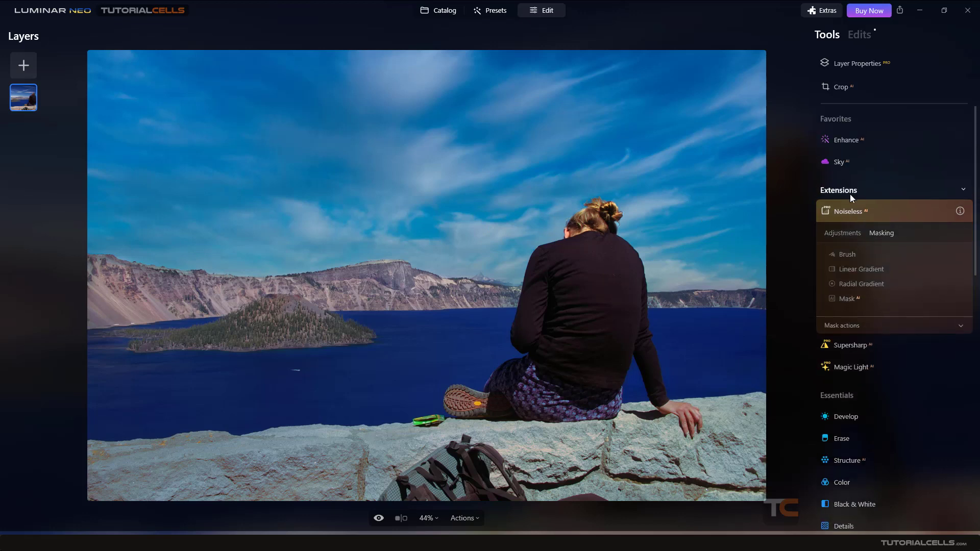
{"action": "left_click", "coordinate": [850, 210]}
- Check the adjustments and masking options of the Sky AI tool and collapse it
{"action": "left_click", "coordinate": [864, 163]}
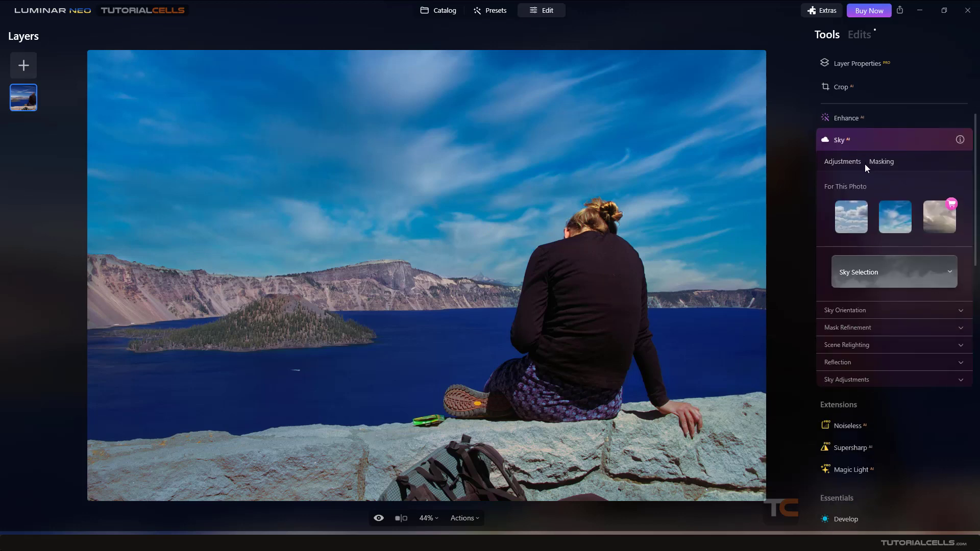
{"action": "left_click", "coordinate": [881, 160]}
{"action": "left_click", "coordinate": [843, 161]}
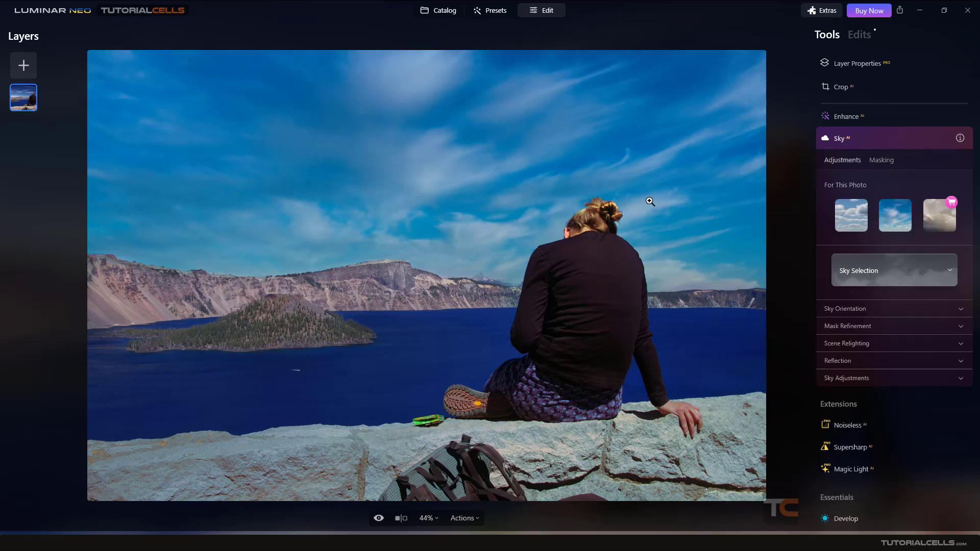
{"action": "left_click", "coordinate": [872, 138]}
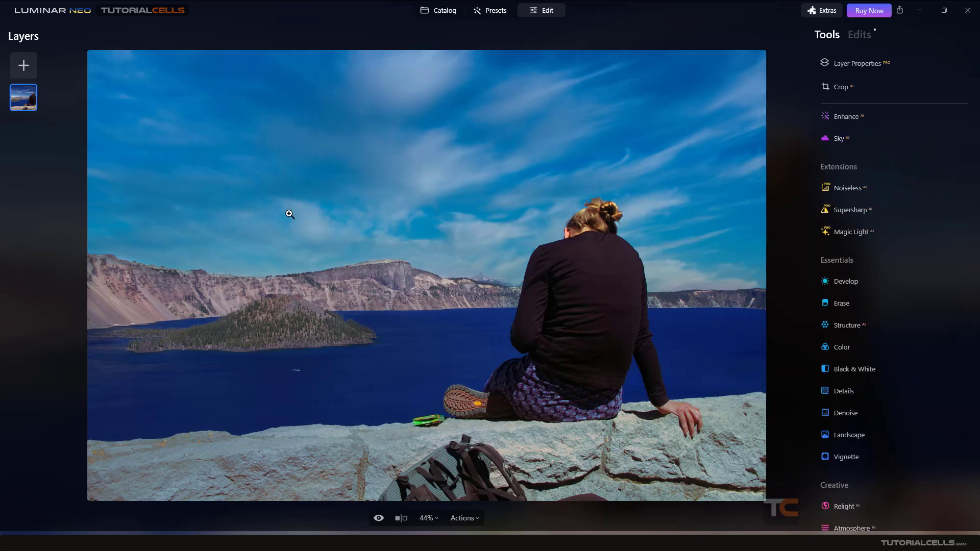
- Open the Landscape tutorial photo of the colourful canal houses from Tutorial Photos for editing
{"action": "left_click", "coordinate": [437, 13]}
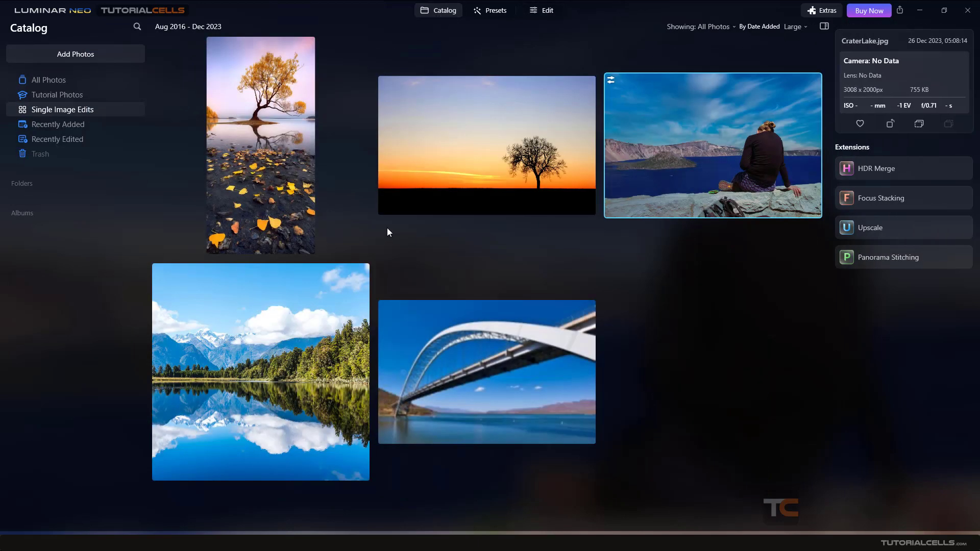
{"action": "double_click", "coordinate": [316, 325]}
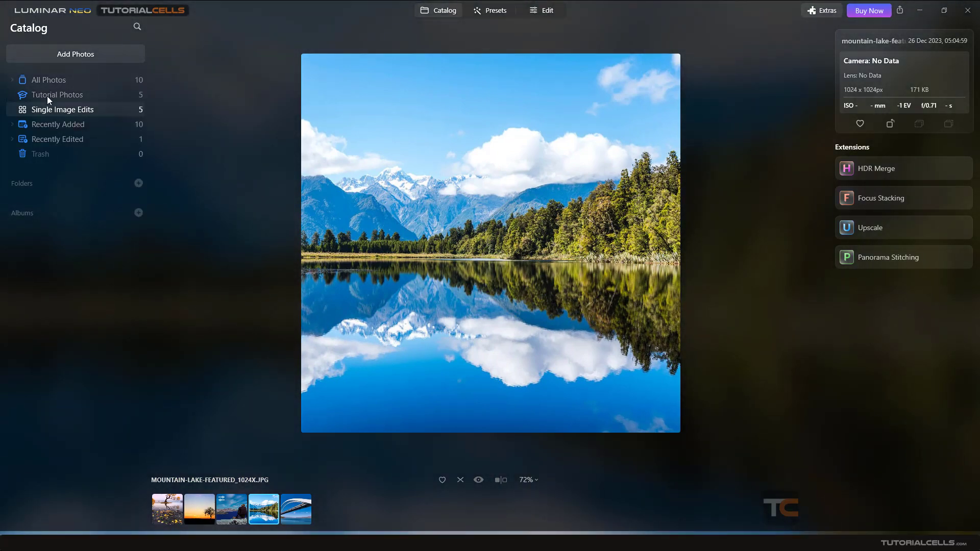
{"action": "left_click", "coordinate": [47, 96]}
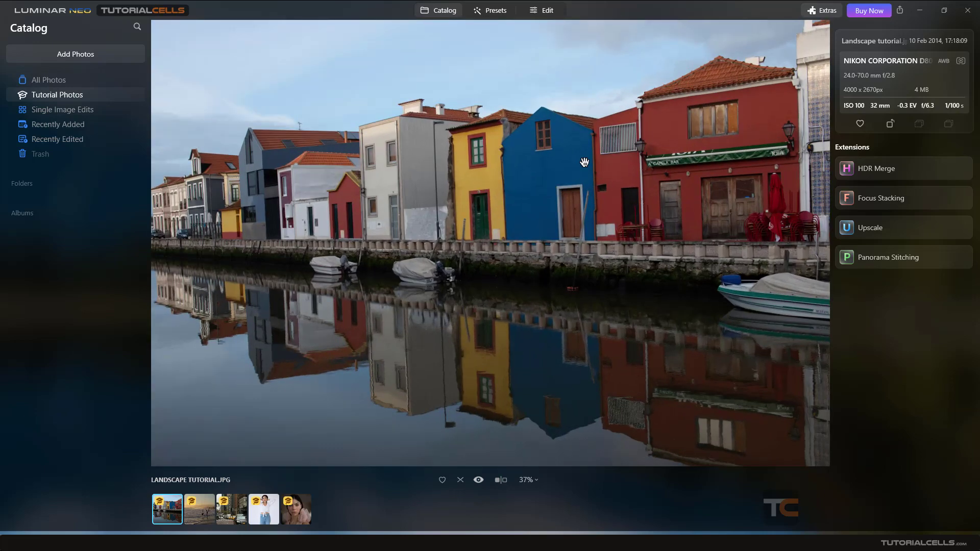
{"action": "left_click_drag", "start_coordinate": [584, 162], "coordinate": [575, 193]}
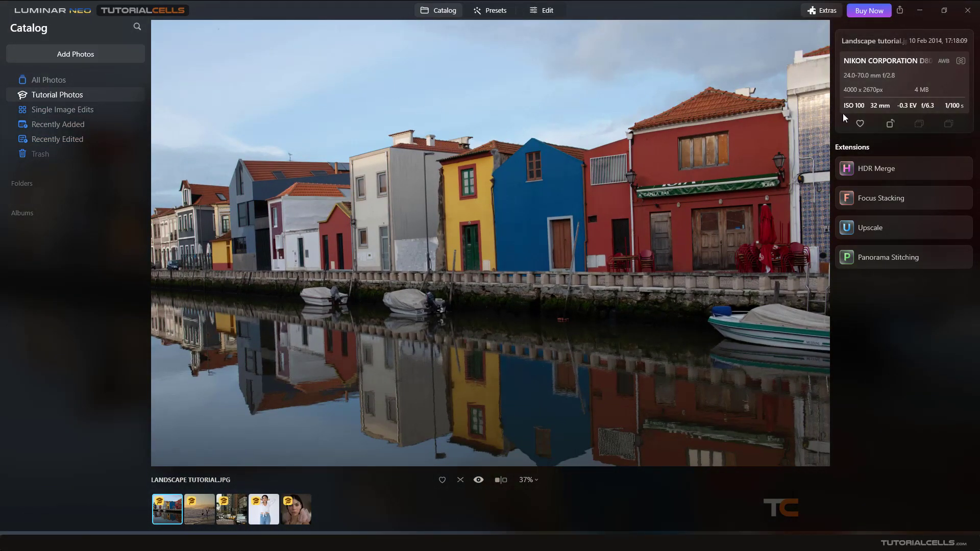
{"action": "left_click", "coordinate": [552, 10]}
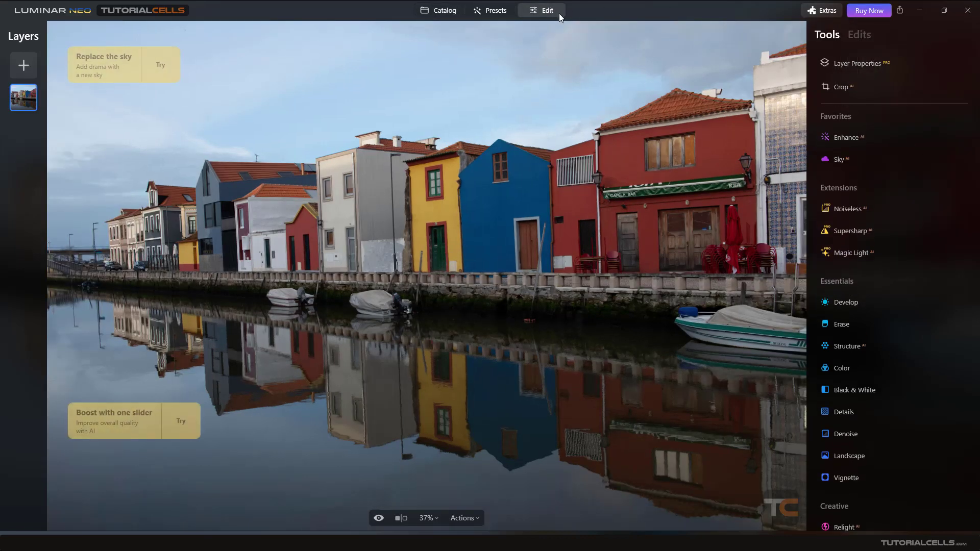
- Replace the sky above the canal houses with Sunset Clouds 3 and compare the photo with the effect off and on
{"action": "left_click", "coordinate": [851, 161]}
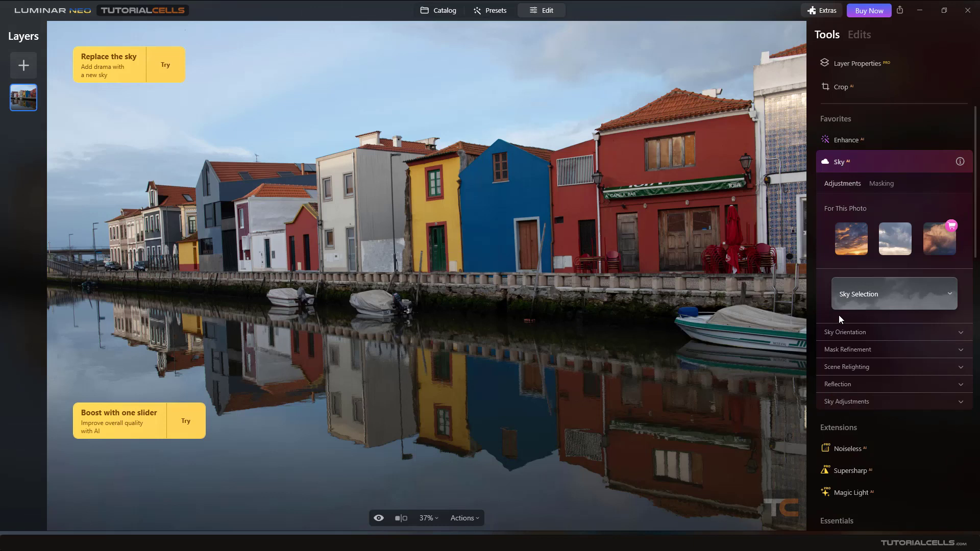
{"action": "left_click", "coordinate": [851, 239]}
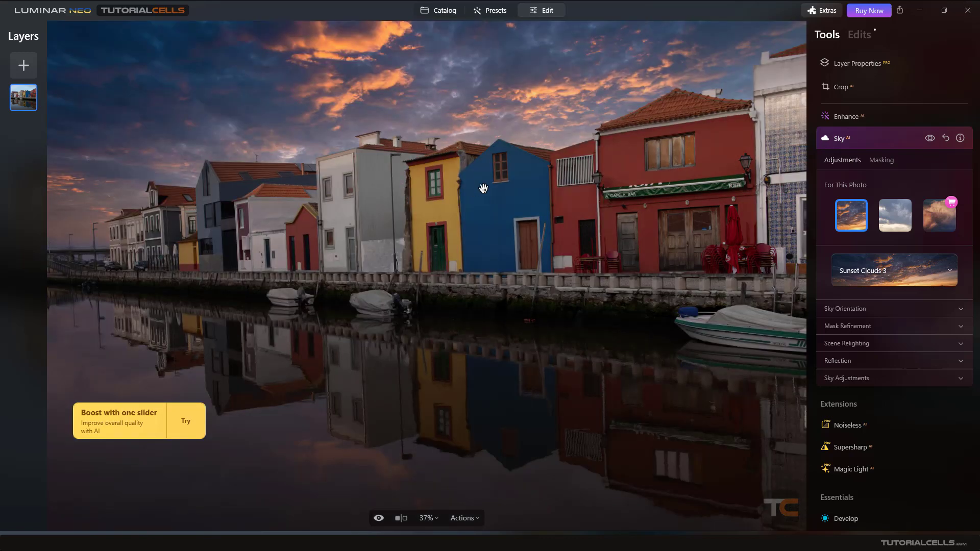
{"action": "left_click", "coordinate": [929, 139]}
{"action": "left_click", "coordinate": [929, 139]}
{"action": "left_click", "coordinate": [929, 138]}
{"action": "left_click", "coordinate": [930, 139]}
{"action": "scroll", "coordinate": [342, 475], "scroll_direction": "up", "scroll_amount": 2}
{"action": "scroll", "coordinate": [348, 474], "scroll_direction": "down", "scroll_amount": 1}
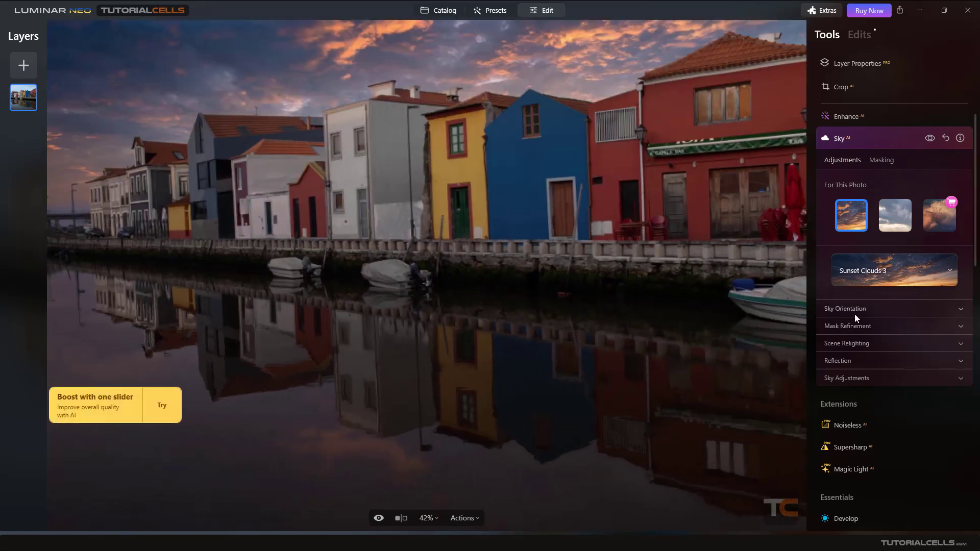
- Set the sky's Reflection Amount to 100, try the Water Blur and return it to 0
{"action": "left_click", "coordinate": [861, 361]}
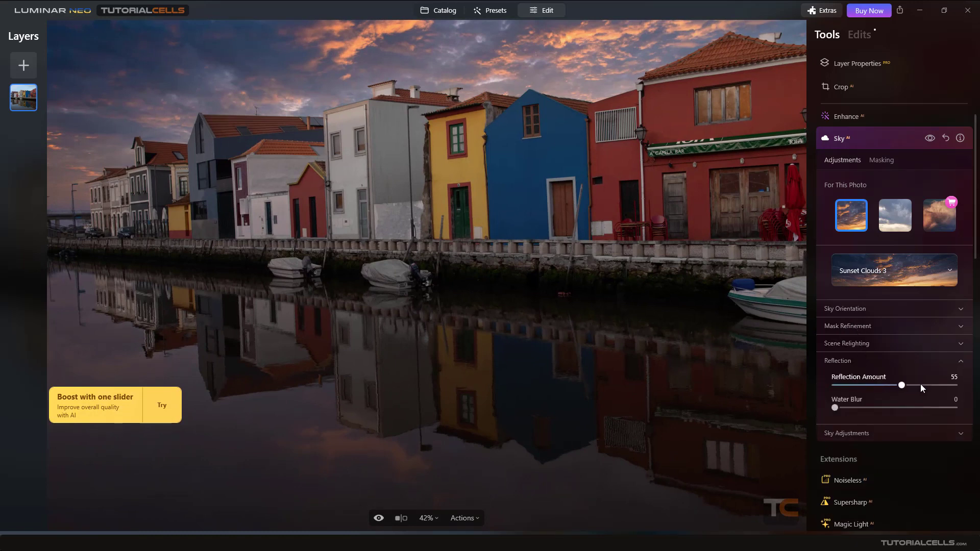
{"action": "left_click_drag", "start_coordinate": [920, 385], "coordinate": [959, 385]}
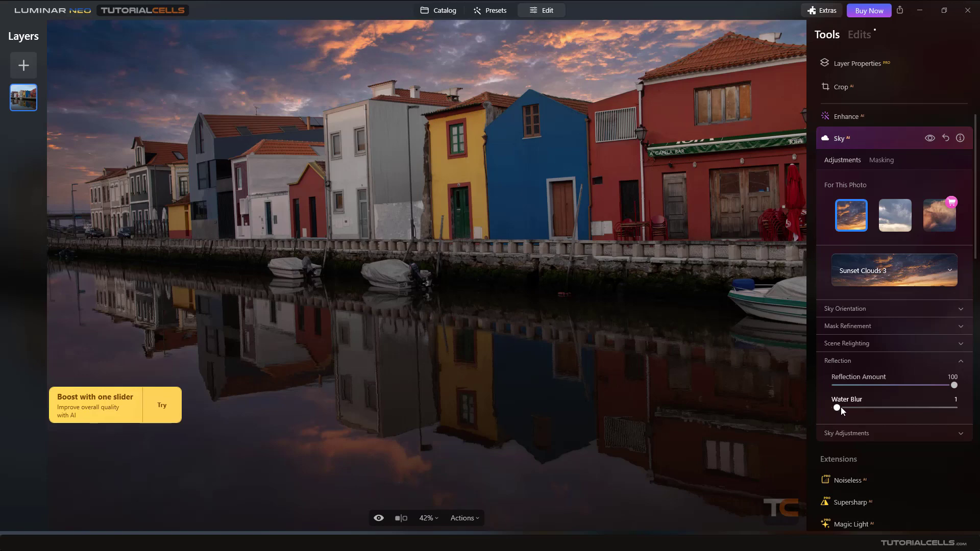
{"action": "left_click_drag", "start_coordinate": [842, 411], "coordinate": [645, 420]}
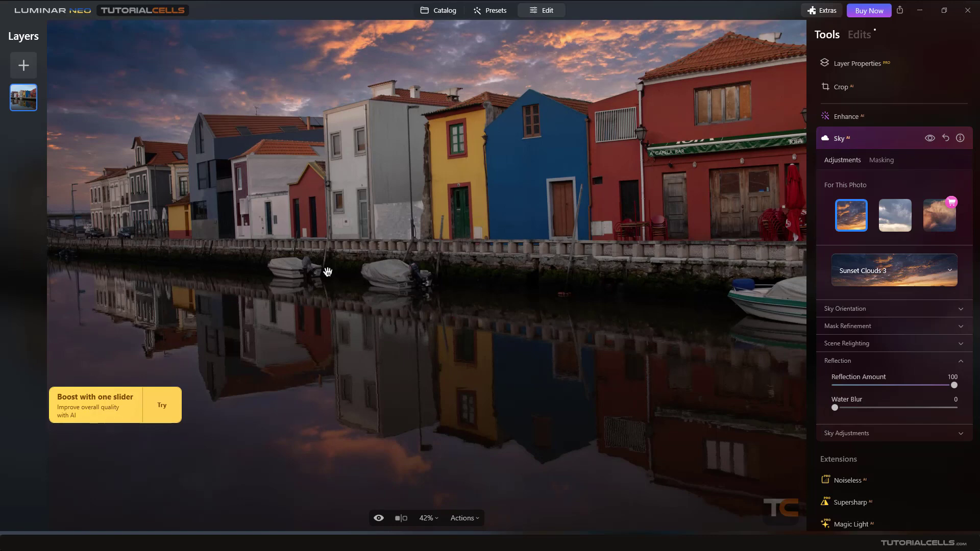
{"action": "scroll", "coordinate": [406, 262], "scroll_direction": "down", "scroll_amount": 3}
{"action": "scroll", "coordinate": [409, 251], "scroll_direction": "up", "scroll_amount": 2}
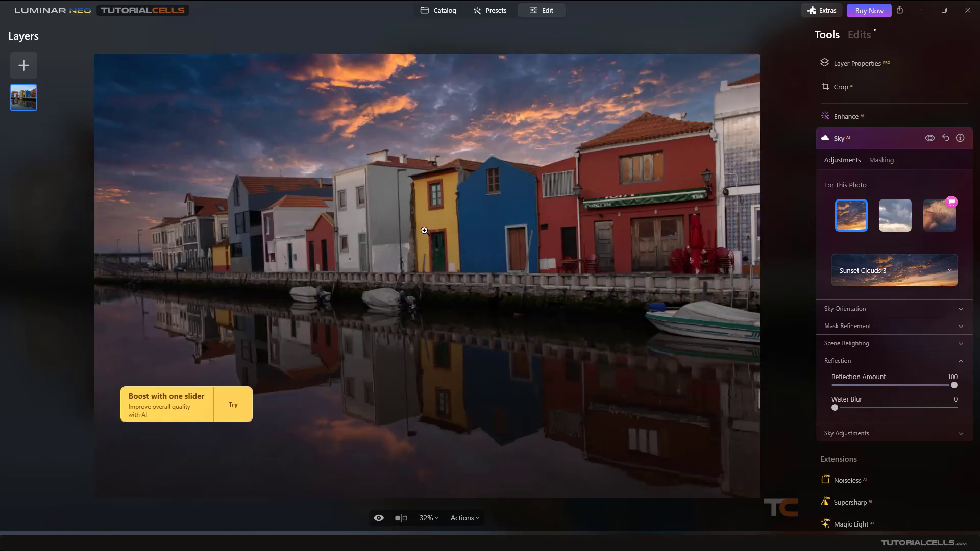
{"action": "left_click", "coordinate": [848, 359]}
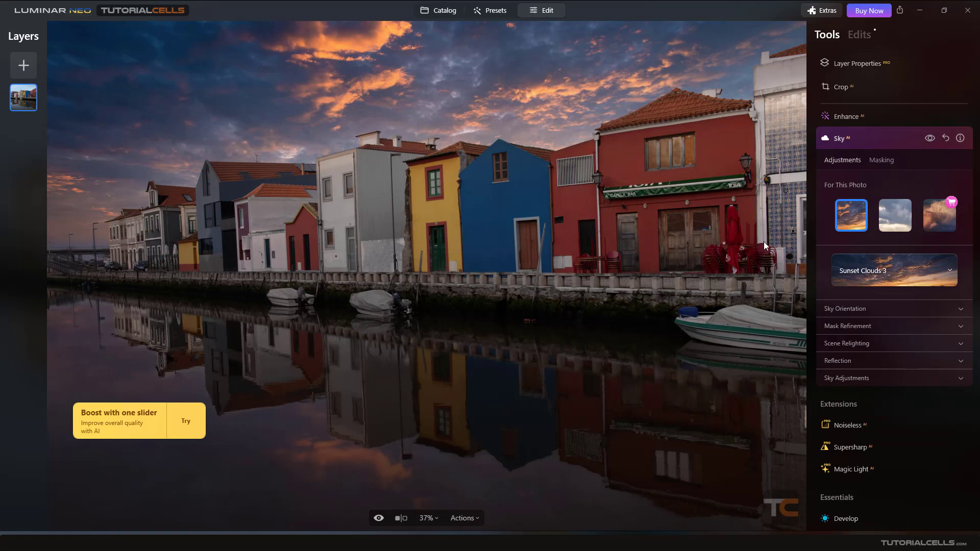
- Look at the Sunset skies available for Sky AI and close the selection without changing the sky
{"action": "left_click", "coordinate": [920, 270]}
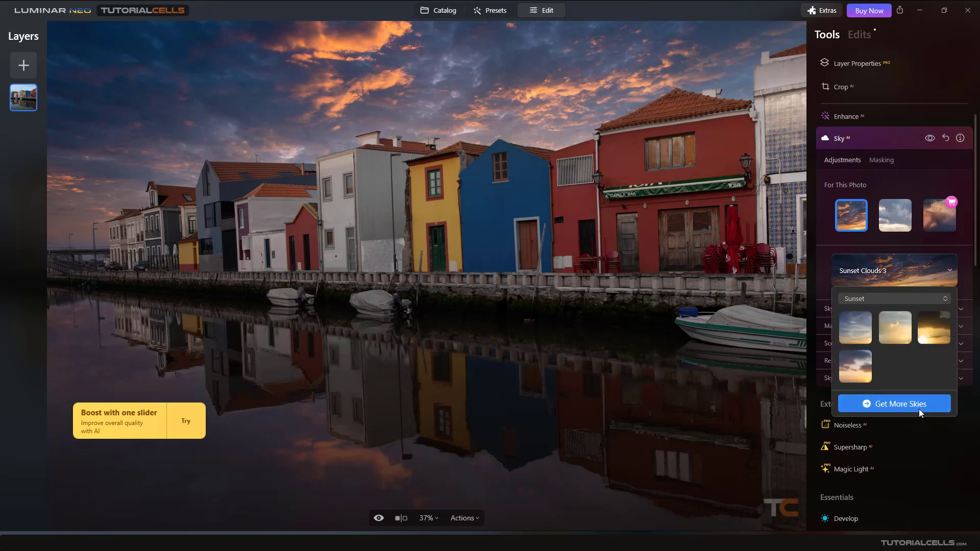
{"action": "left_click", "coordinate": [739, 210]}
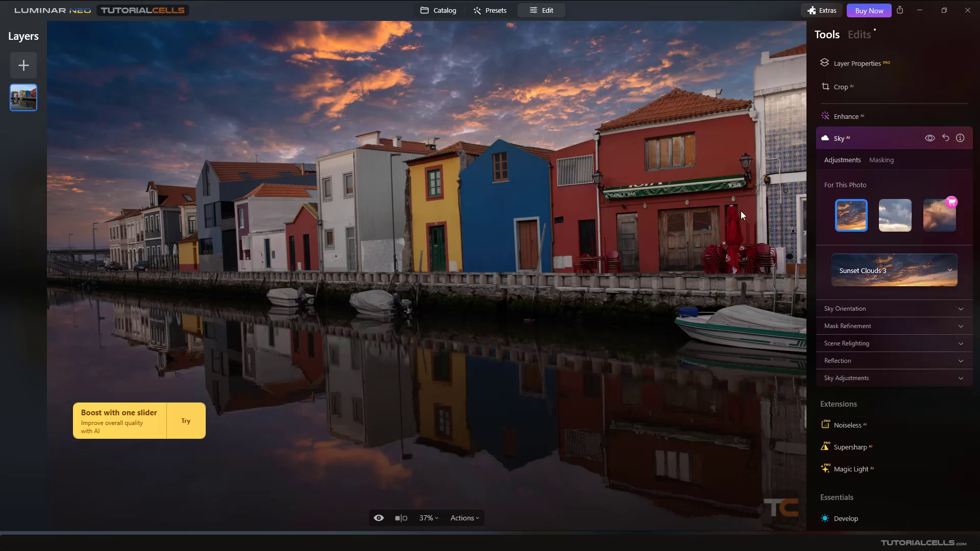